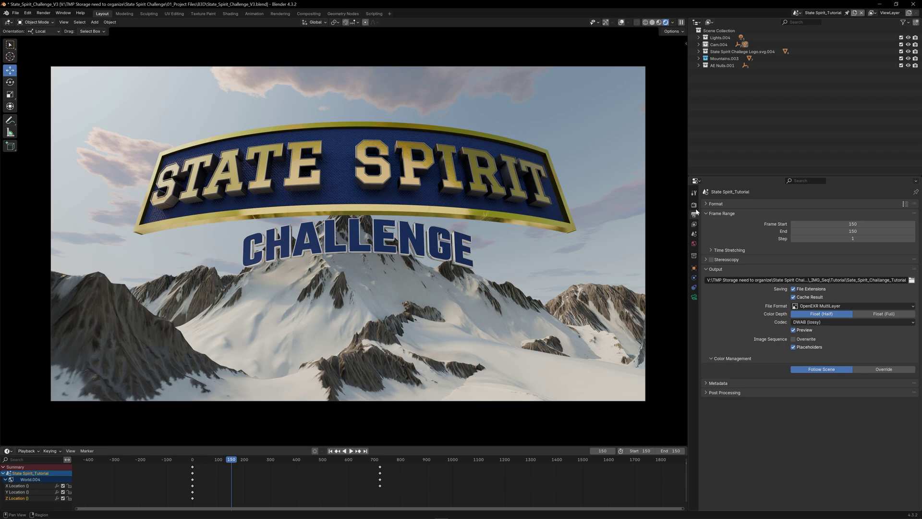
Open the view layer settings of the State Spirit_Tutorial scene.
click(693, 224)
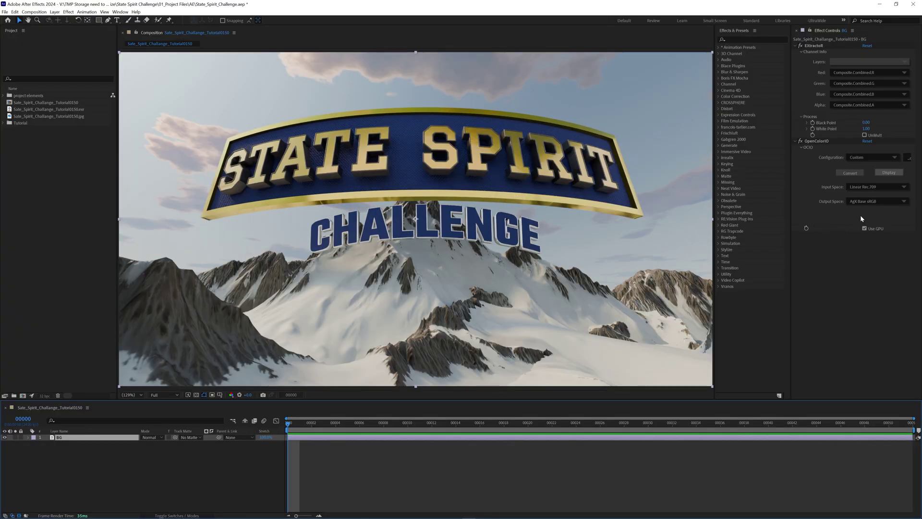
In After Effects, collapse the BG layer's effects, duplicate the layer, and rename the copy DEPTH.
click(817, 46)
key(ctrl+a)
key(grave)
key(ctrl+shift+a)
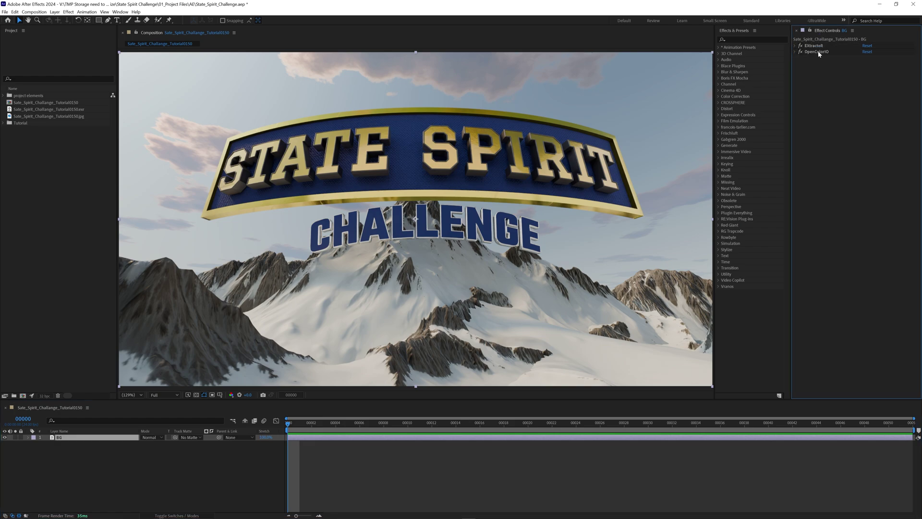
click(796, 52)
click(64, 438)
key(ctrl+d)
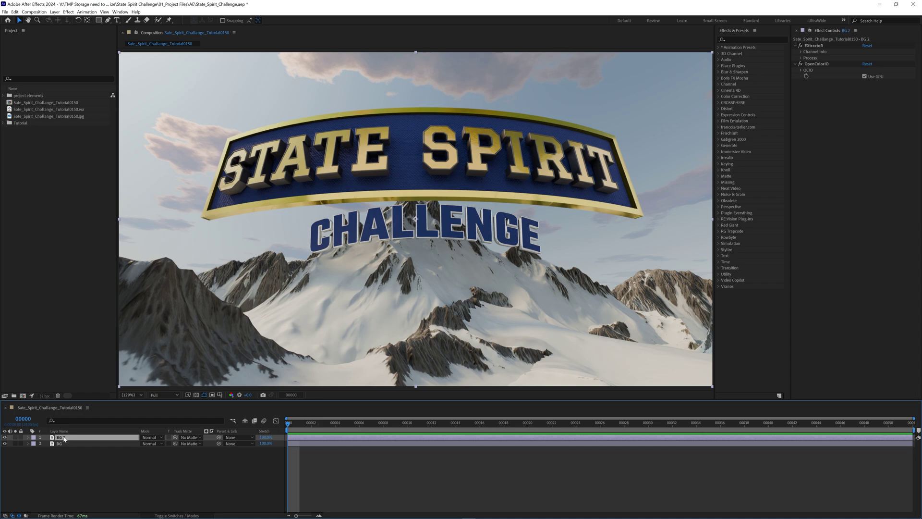
key(Return)
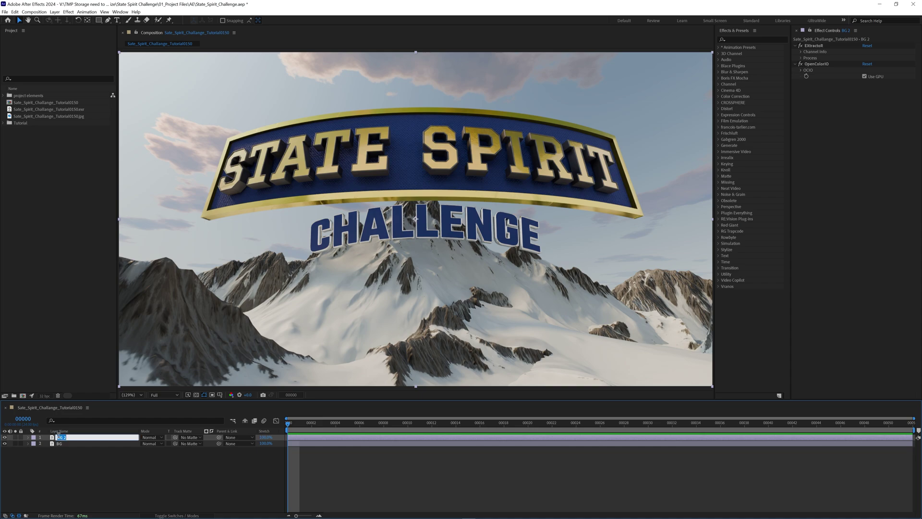
text(DEPTH)
key(Return)
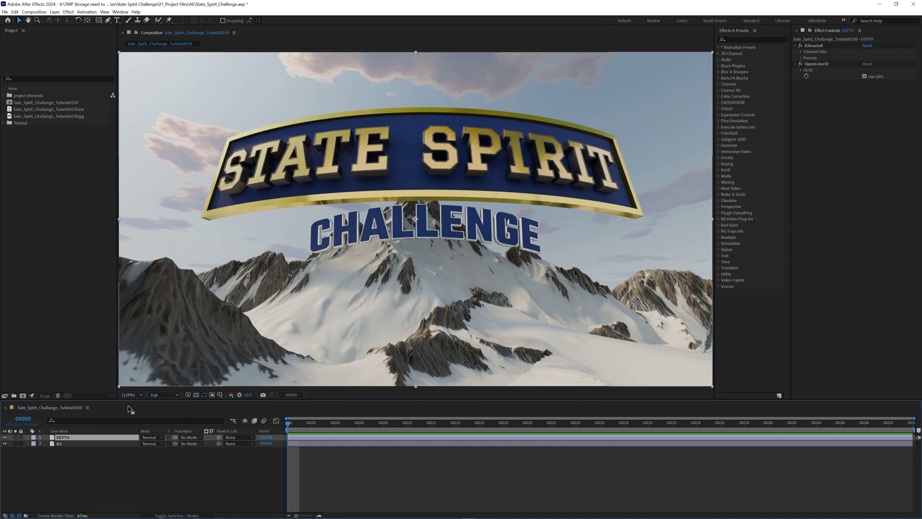
Assign the ViewLayer.Depth pass to the EXtractoR effect on the DEPTH layer.
click(801, 52)
click(845, 75)
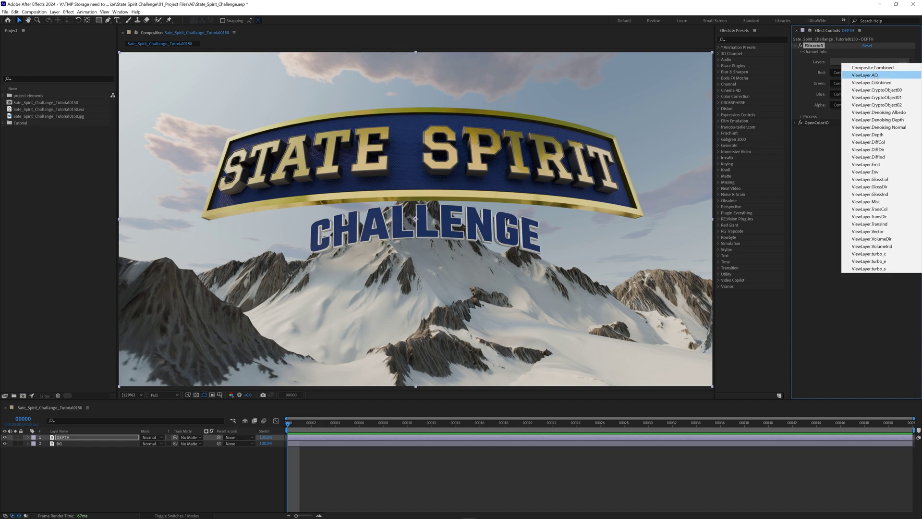
click(867, 136)
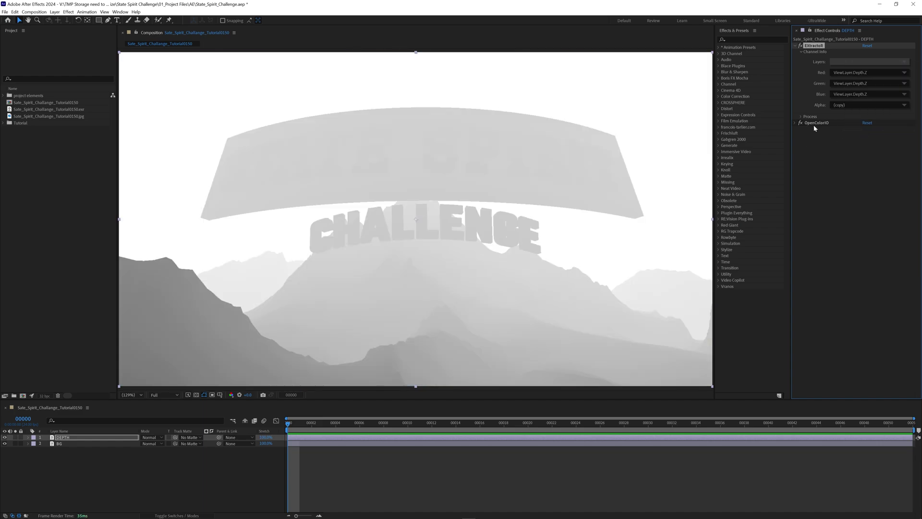
Compare the depth pass with the DEPTH layer's OpenColorIO effect disabled and enabled.
click(801, 123)
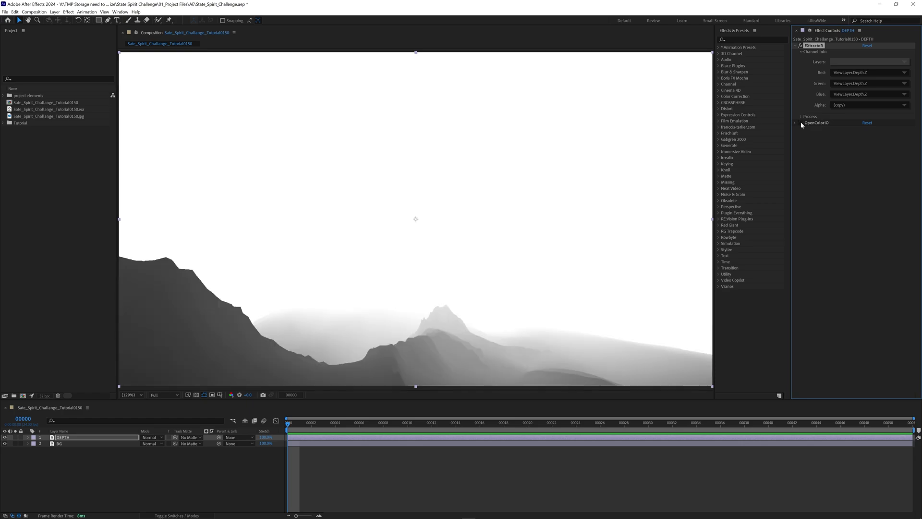
click(800, 123)
click(825, 170)
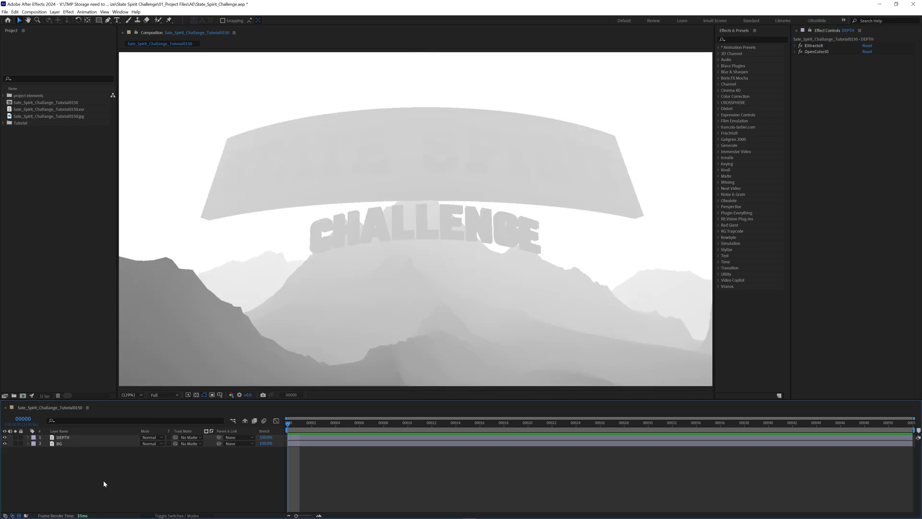
Add an adjustment layer above DEPTH and apply the FL Depth Of Field effect to it.
key(ctrl+alt+y)
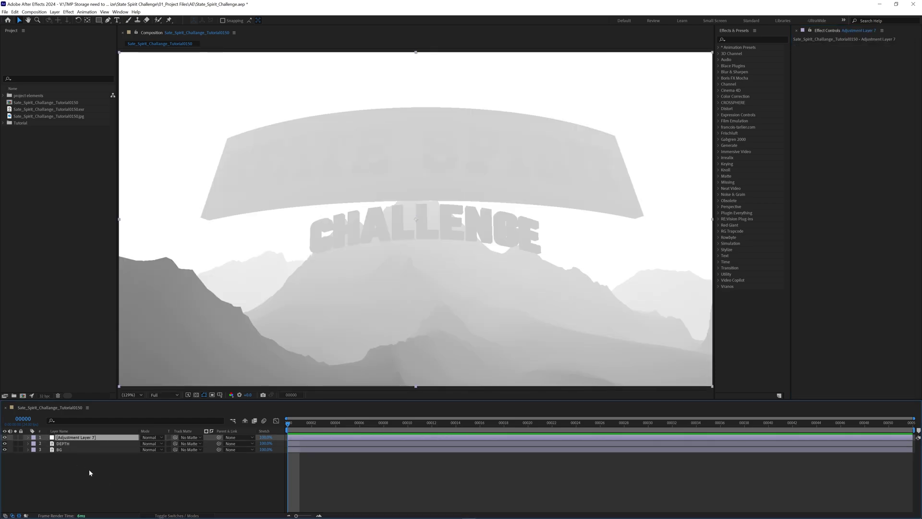
key(ctrl+space)
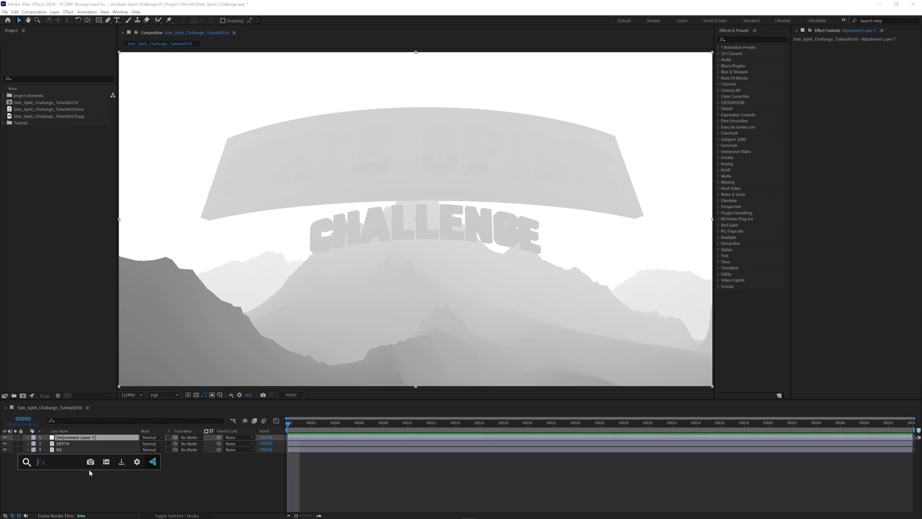
text(fl)
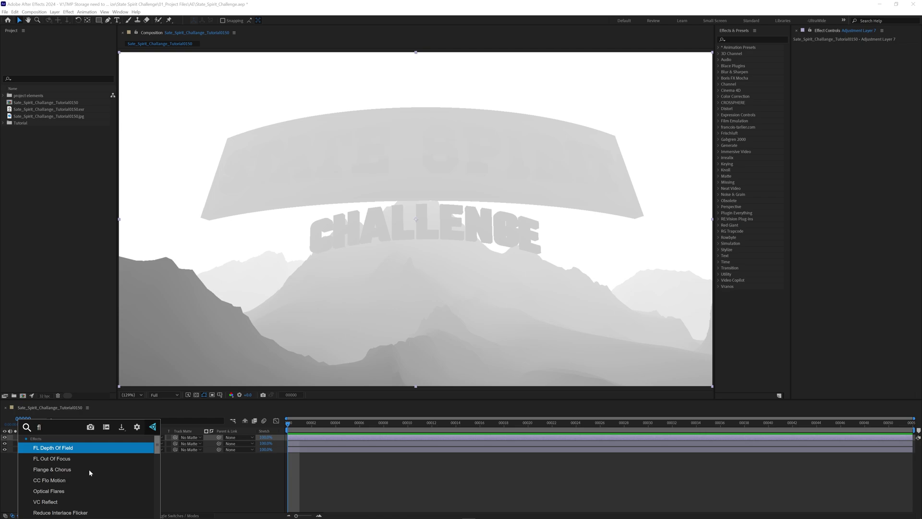
key(Return)
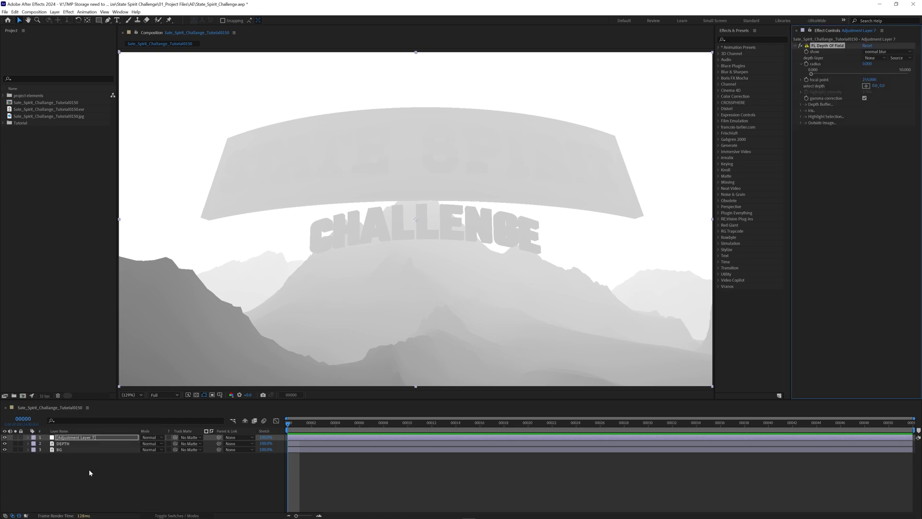
Apply the Camera Lens Blur effect to the same adjustment layer.
key(ctrl+space)
text(cmaera)
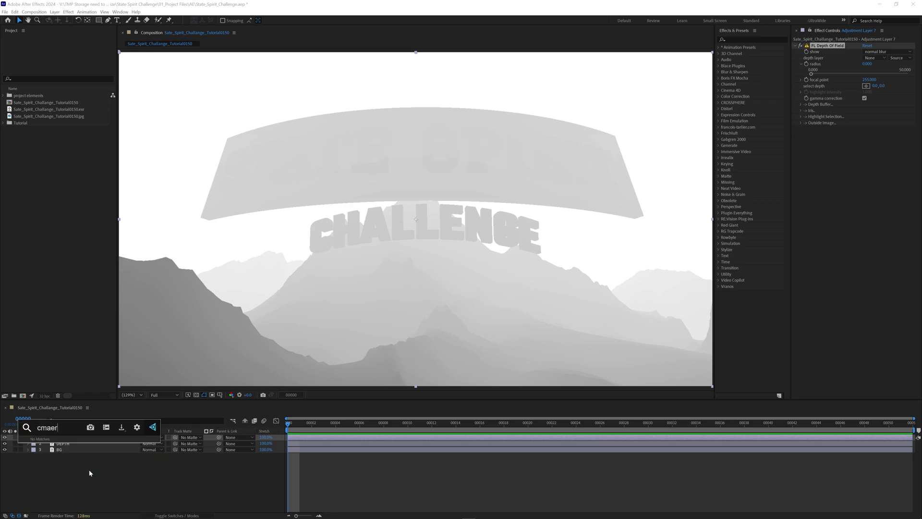
key(BackSpace)
key(BackSpace)
key(BackSpace)
key(BackSpace)
key(BackSpace)
text(amera)
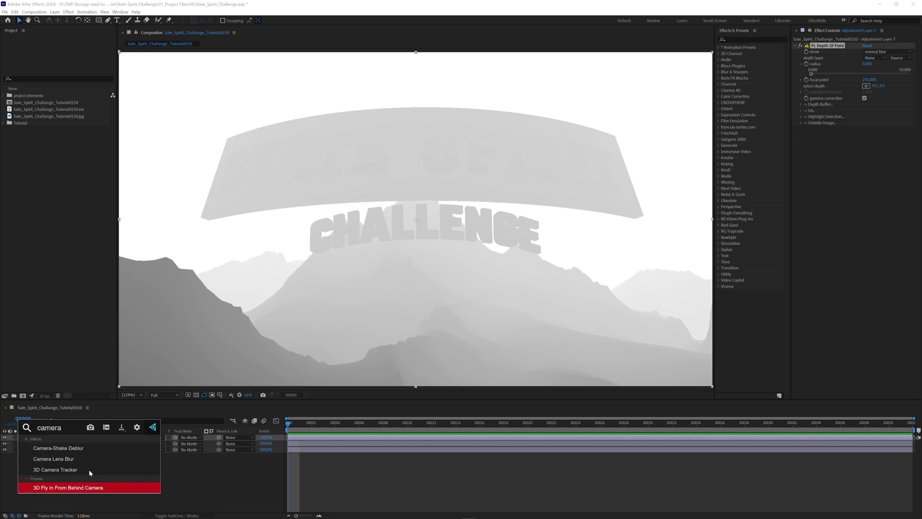
click(88, 459)
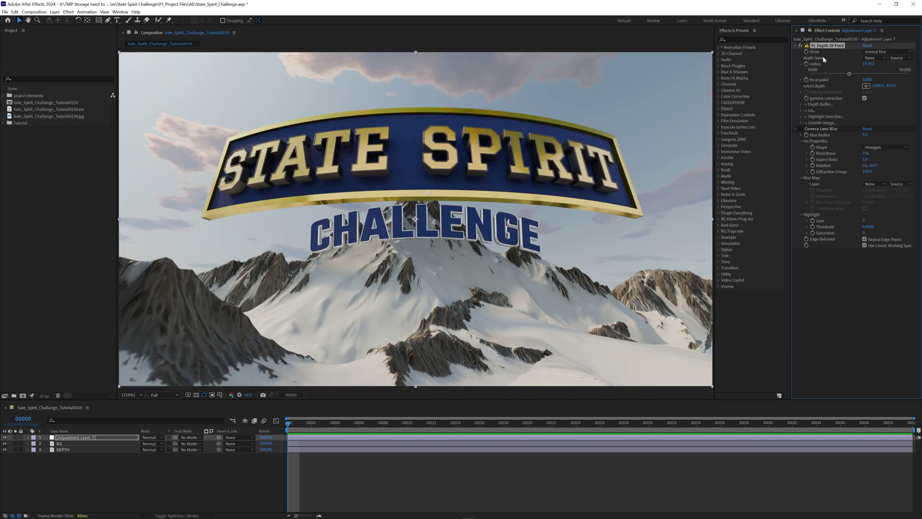
Choose DEPTH as the depth layer in FL Depth Of Field and set the radius to about 19.5.
click(873, 58)
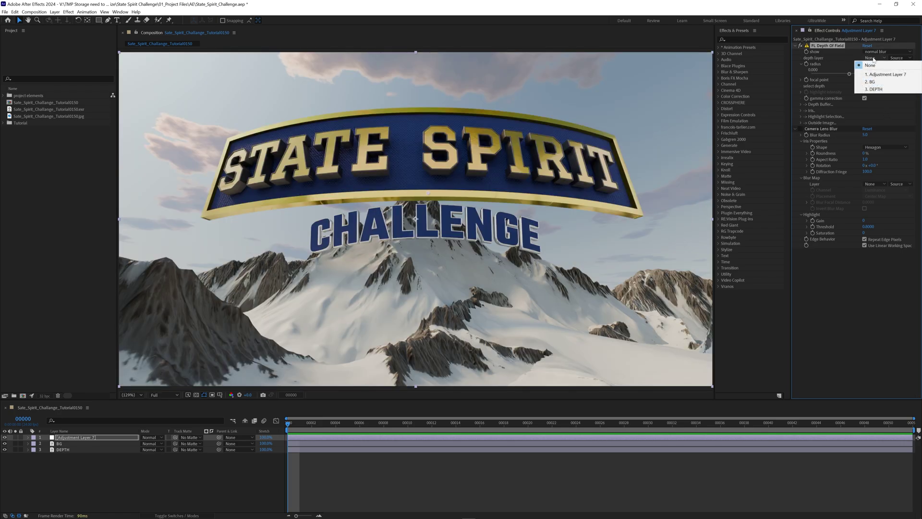
click(876, 90)
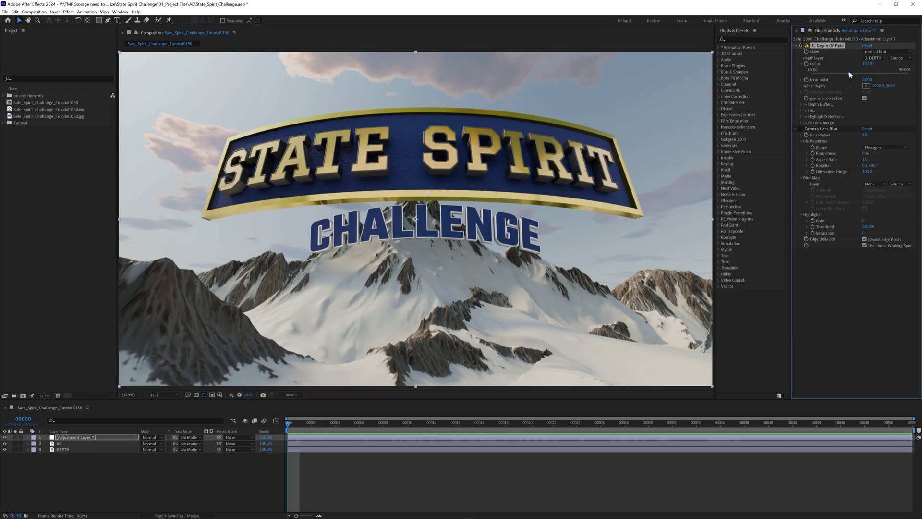
mouse_move(850, 75)
mouse_down()
mouse_move(831, 76)
mouse_move(850, 74)
mouse_up()
Set the adjustment layer's FL Depth Of Field depth source to Effects & Masks.
click(62, 450)
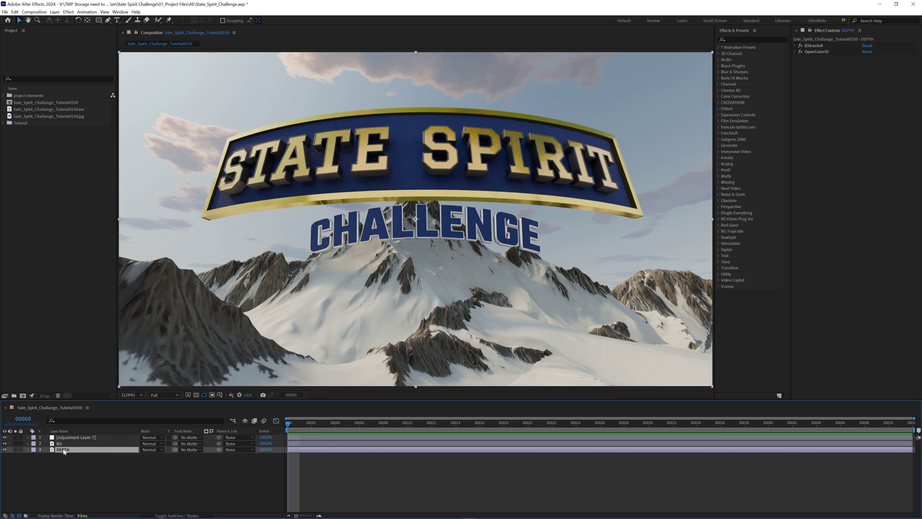
click(71, 438)
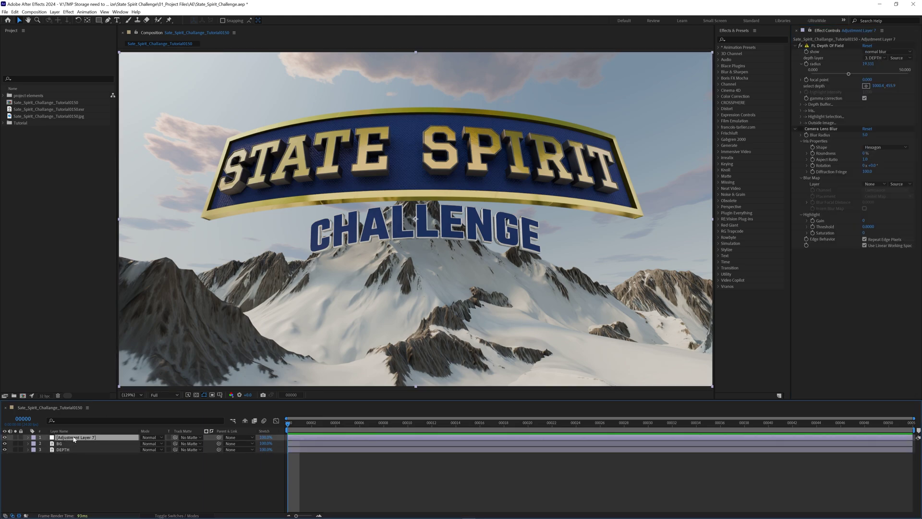
click(896, 59)
click(876, 81)
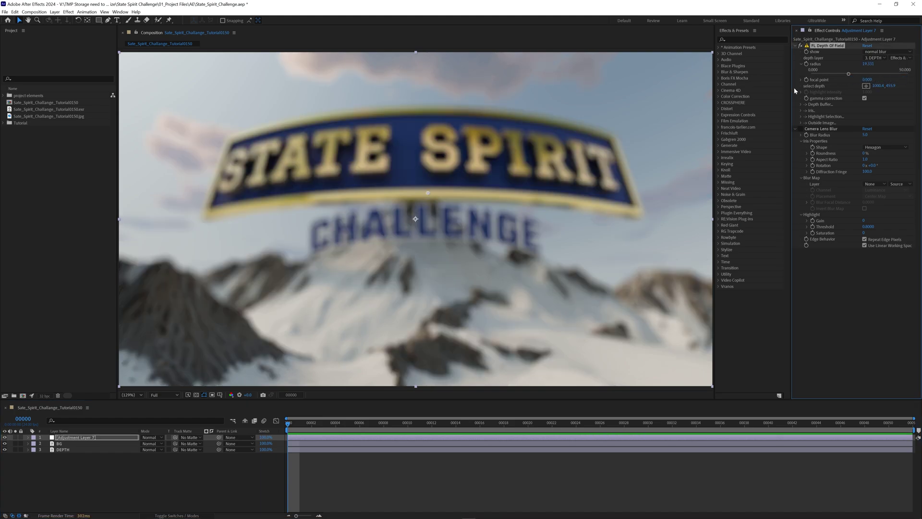
Place the depth selection point on the banner's lower gold edge and raise the blur radius to about 45.7.
drag(428, 193, 423, 193)
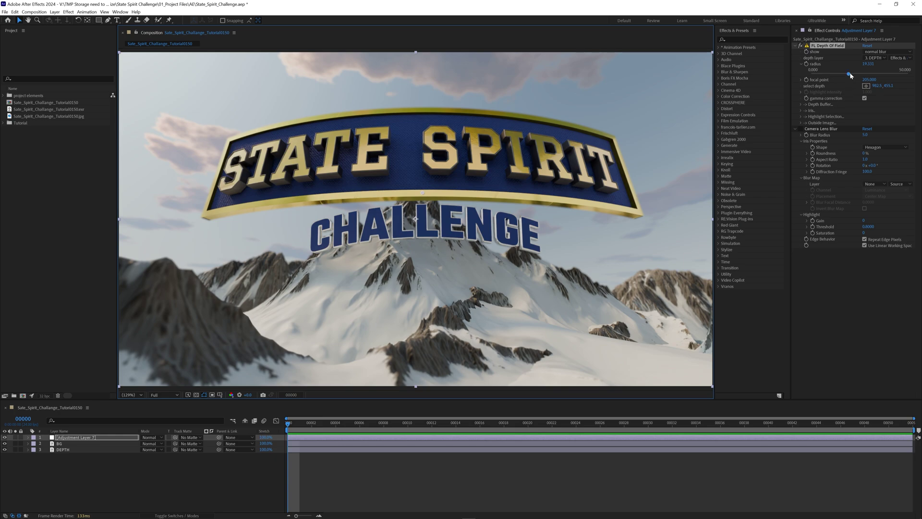
drag(851, 75, 899, 74)
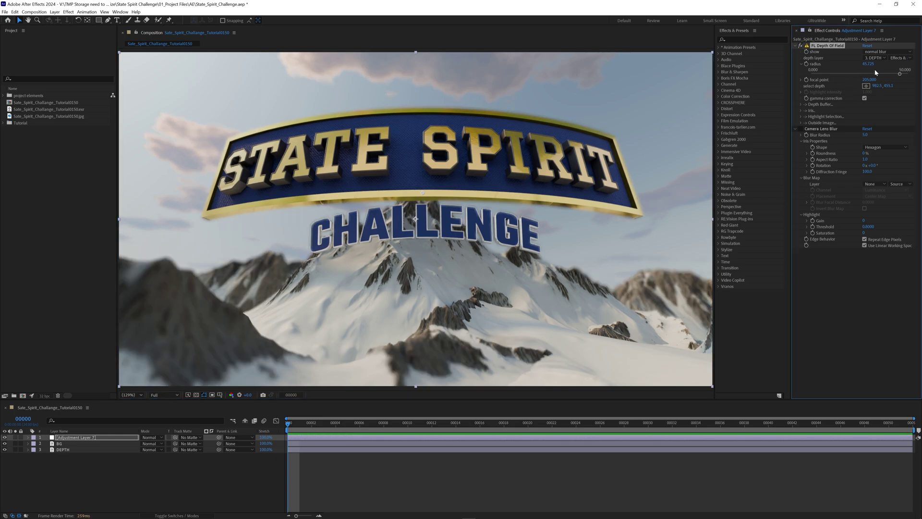
Invert the FL Depth Of Field depth buffer and reselect the focal depth on the banner's lower edge.
scroll(433, 178, up, 1)
drag(410, 167, 610, 147)
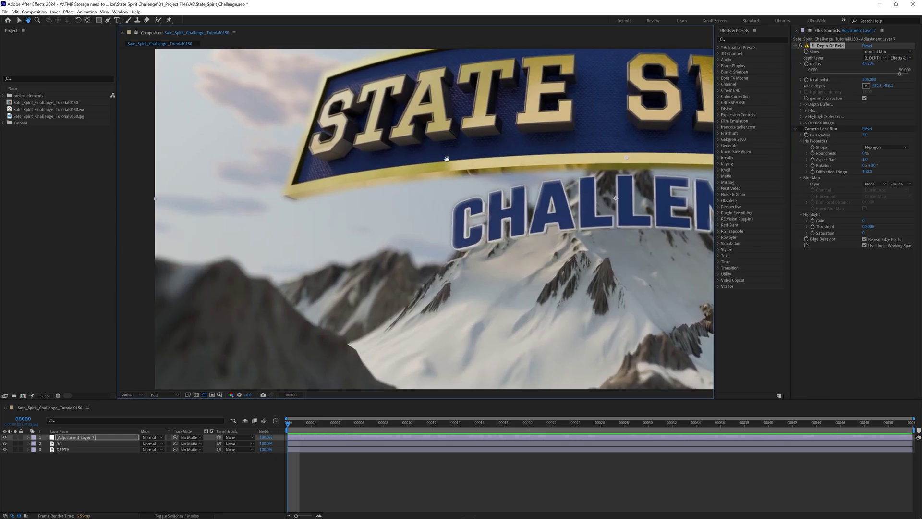
drag(446, 159, 433, 138)
key(v)
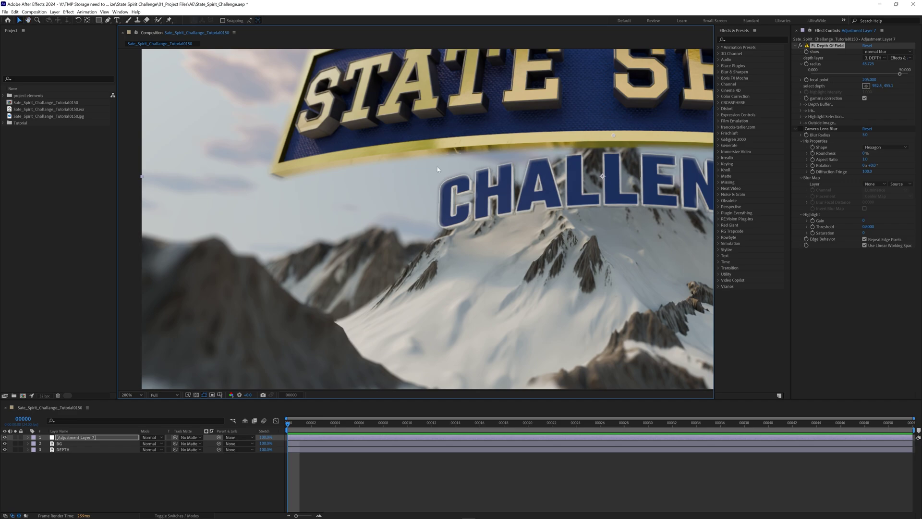
scroll(437, 169, up, 2)
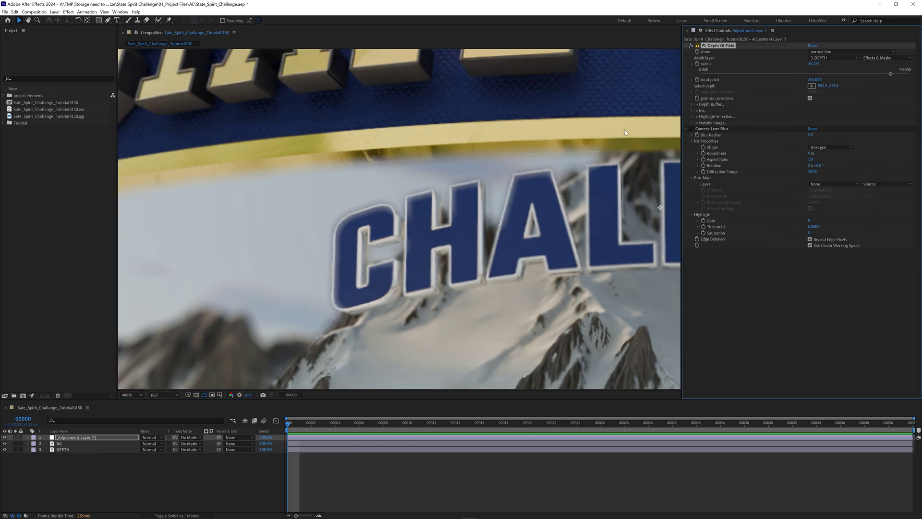
click(692, 105)
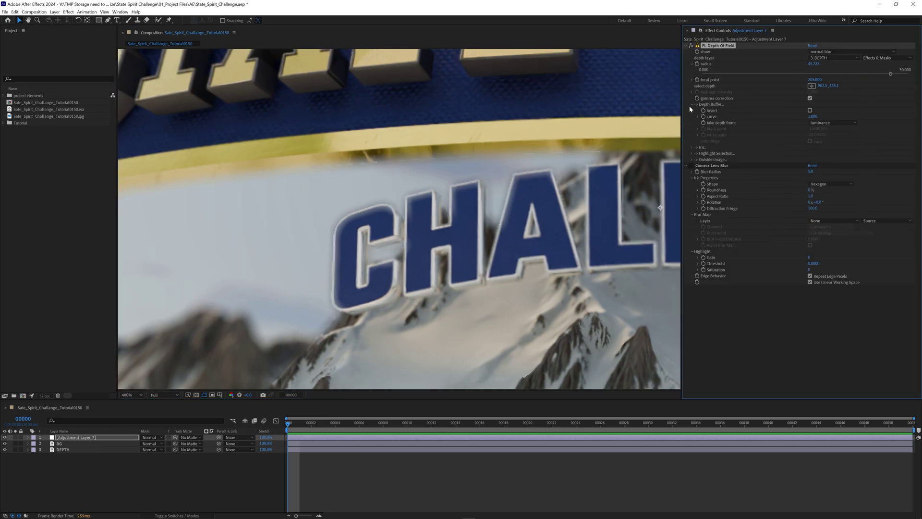
click(810, 111)
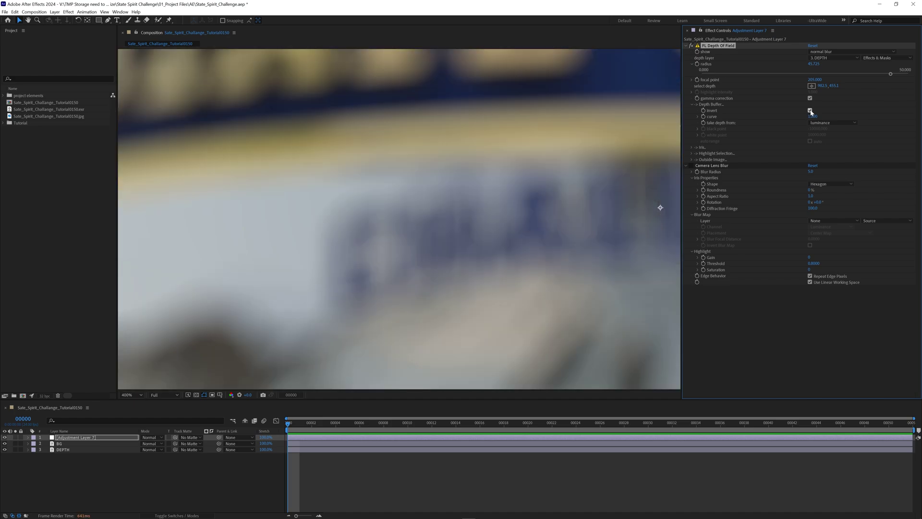
scroll(501, 177, down, 1)
drag(540, 173, 543, 167)
Examine the soloed DEPTH layer around the CHALLENGE lettering and mountain edges, and turn its solo off.
scroll(423, 196, up, 2)
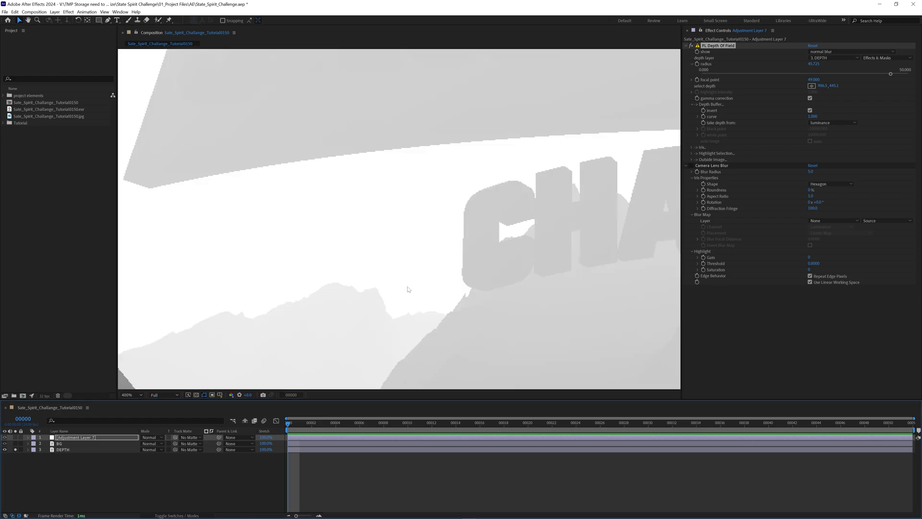
scroll(412, 287, down, 3)
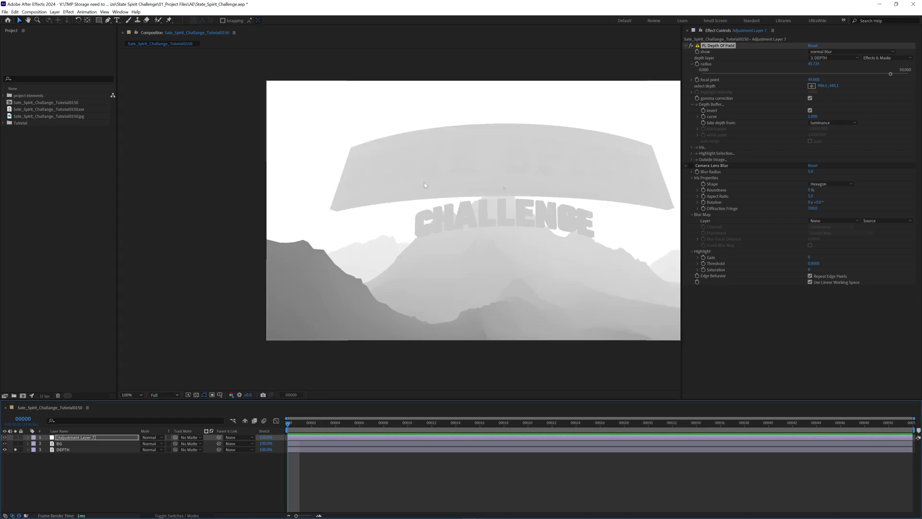
click(15, 449)
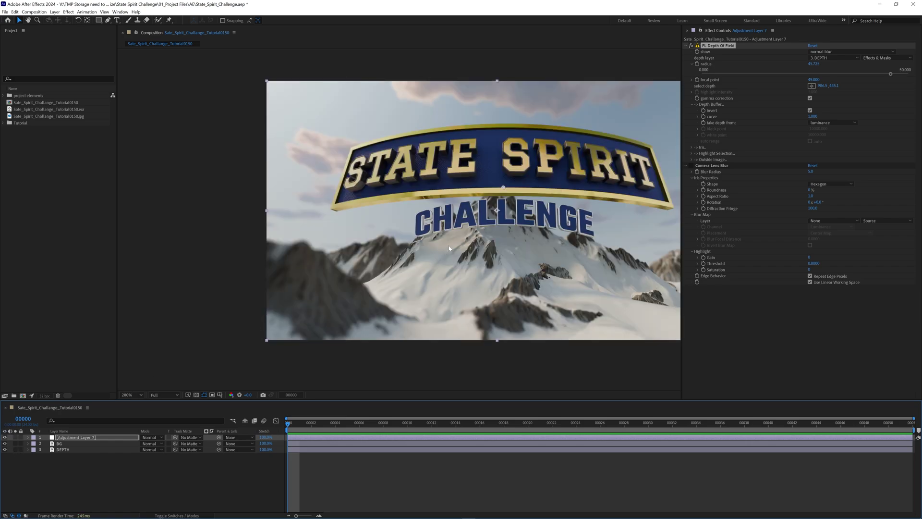
Switch the FL Depth Of Field display from normal blur to the iris view.
scroll(450, 248, up, 1)
key(space)
drag(553, 203, 448, 215)
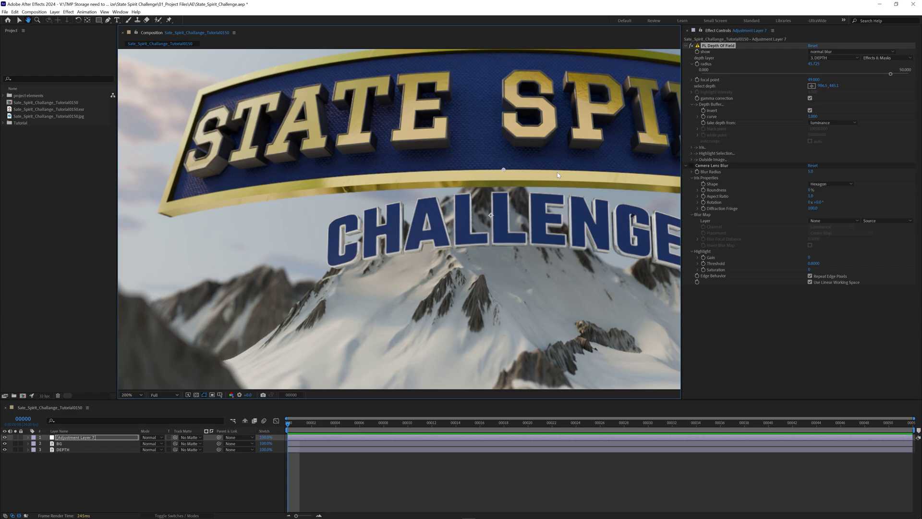
key(v)
click(832, 52)
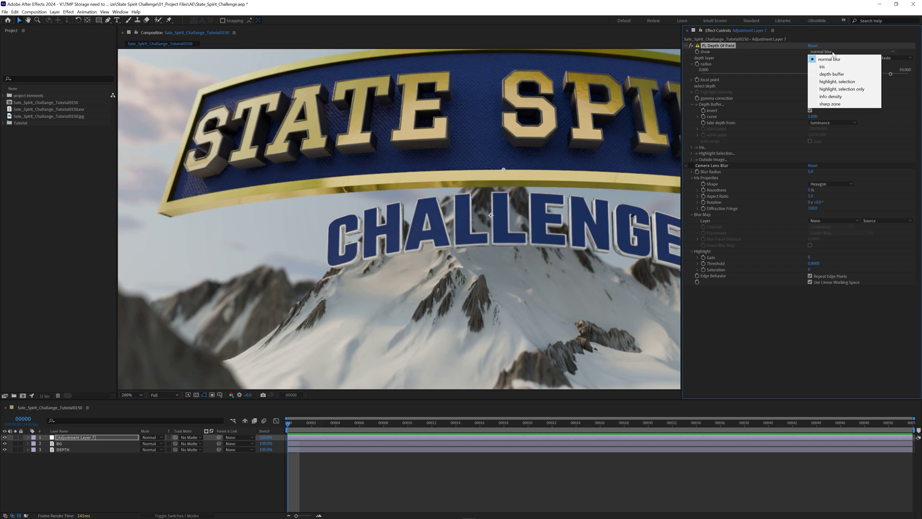
click(834, 67)
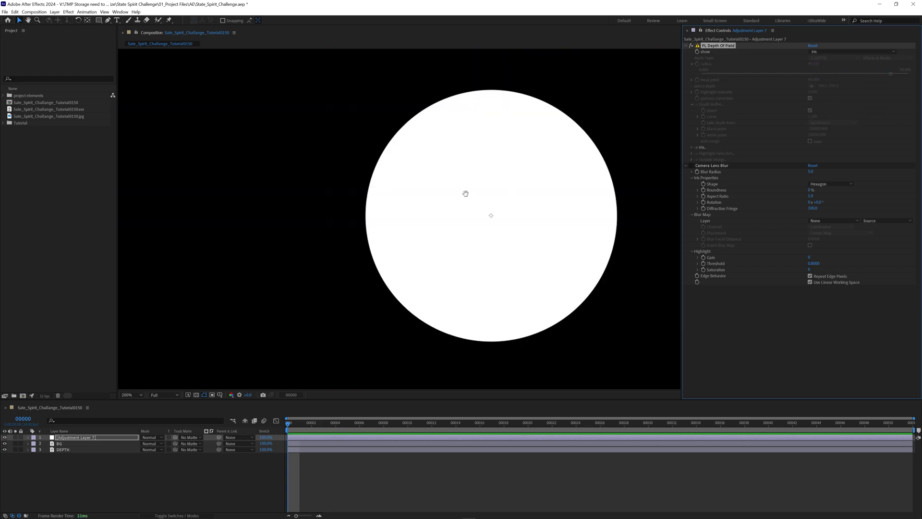
drag(486, 181, 428, 177)
scroll(548, 181, down, 1)
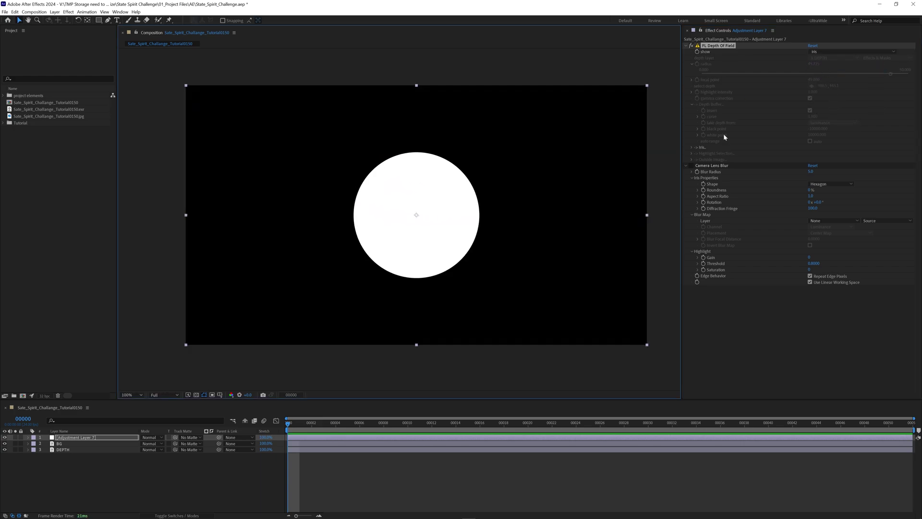
Set the FL Depth Of Field iris to 15 facets and an x-y aspect of about -0.22.
click(691, 148)
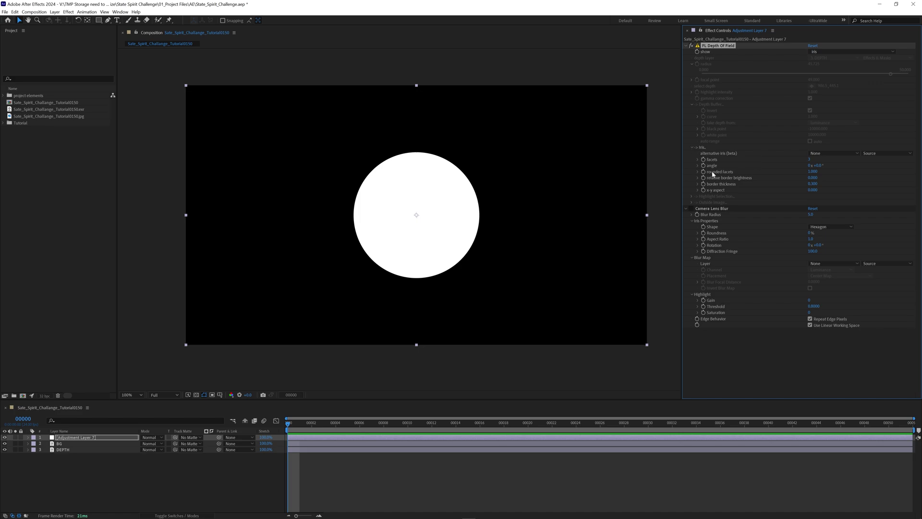
drag(809, 159, 815, 159)
click(698, 190)
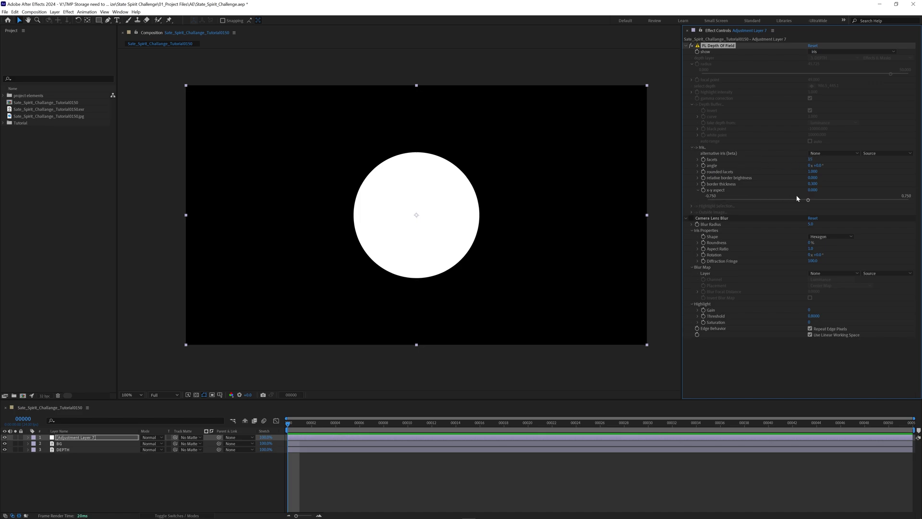
drag(808, 200, 778, 199)
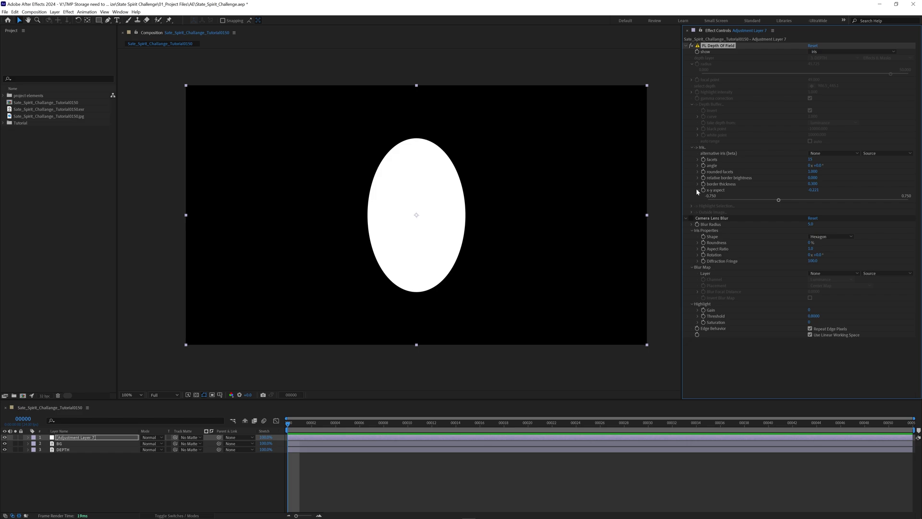
click(697, 191)
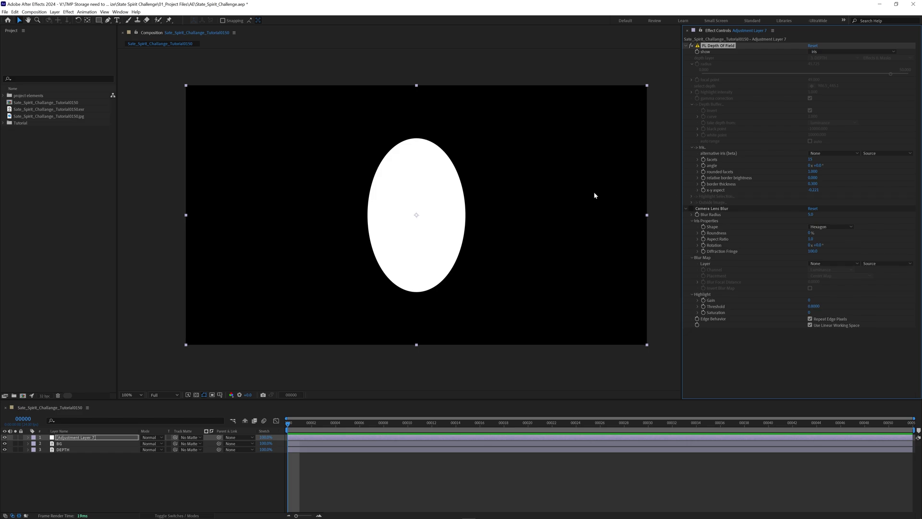
Return the FL Depth Of Field display to normal blur and nudge the depth selection point slightly down on the banner's gold edge.
click(837, 50)
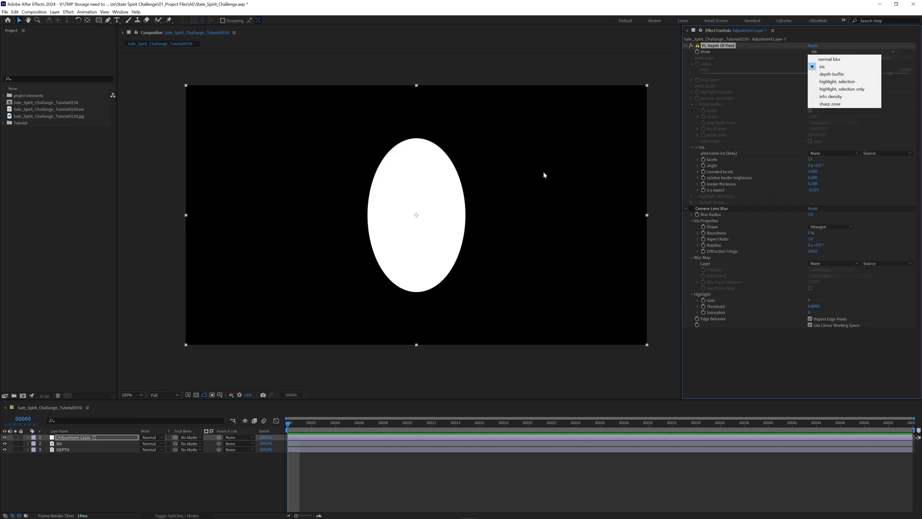
click(836, 60)
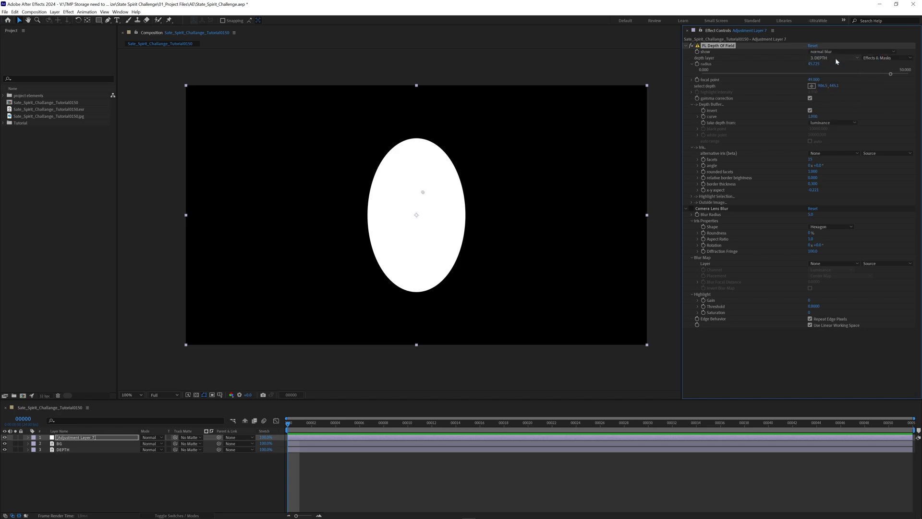
drag(423, 196, 422, 197)
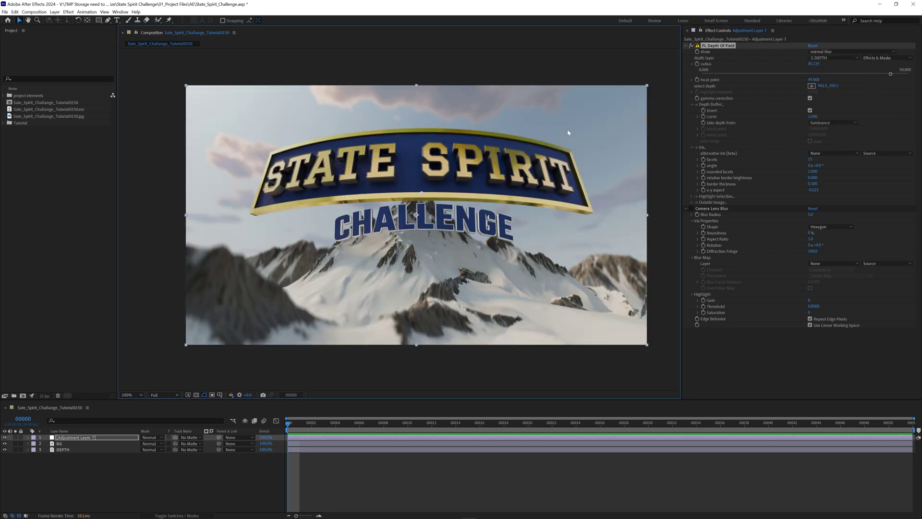
scroll(482, 176, up, 2)
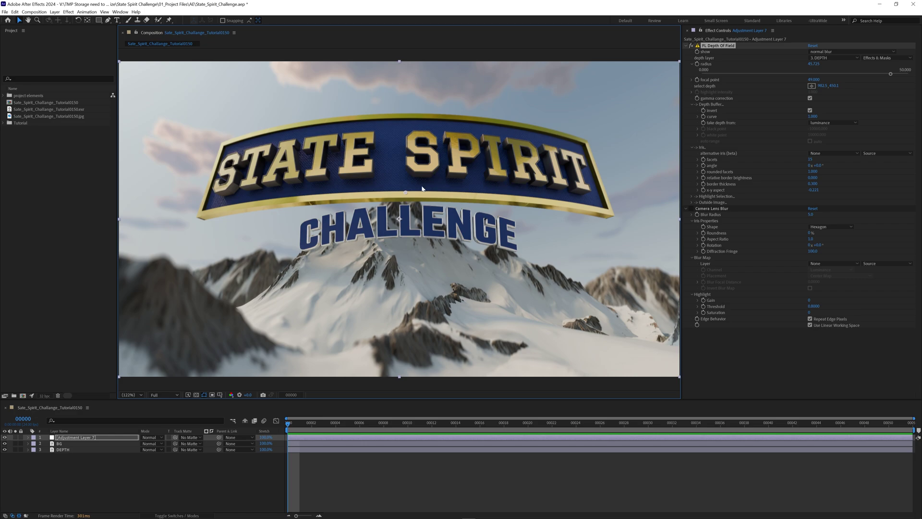
Disable FL Depth Of Field, enable Camera Lens Blur, and set its blur radius to about 26.
click(691, 47)
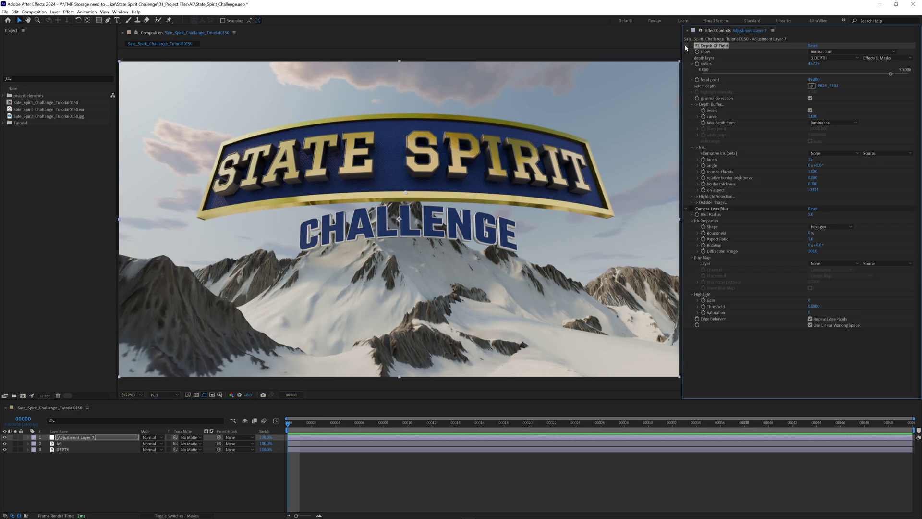
click(686, 46)
click(691, 52)
click(692, 58)
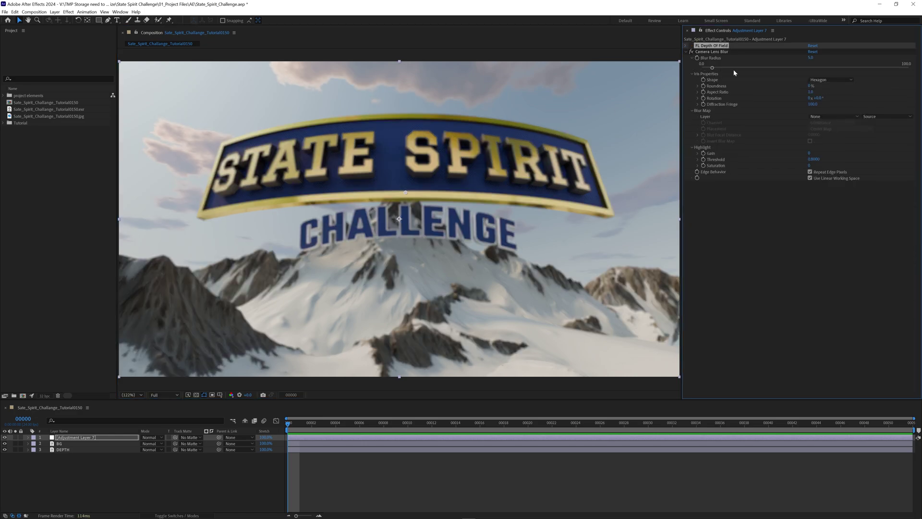
drag(712, 67, 756, 68)
Use the DEPTH layer with Effects & Masks as the Camera Lens Blur map and set the blur focal distance to about 0.79.
click(822, 118)
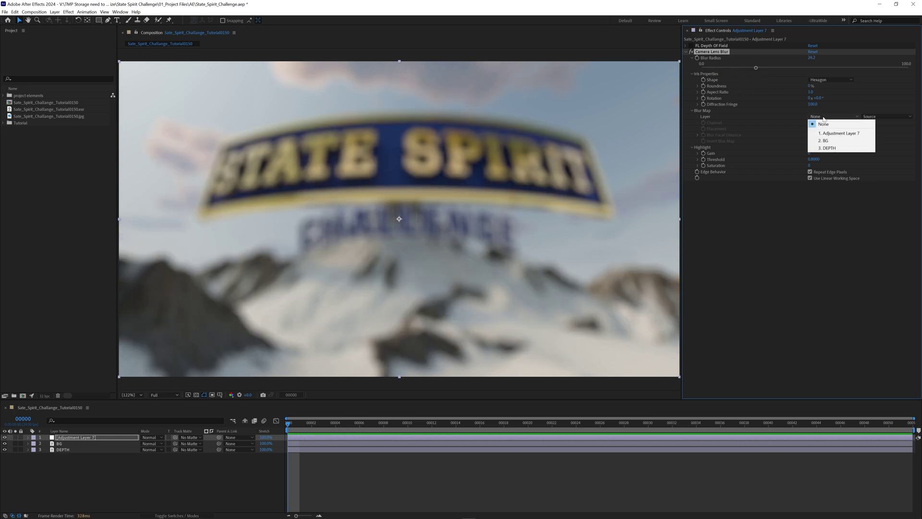
click(835, 146)
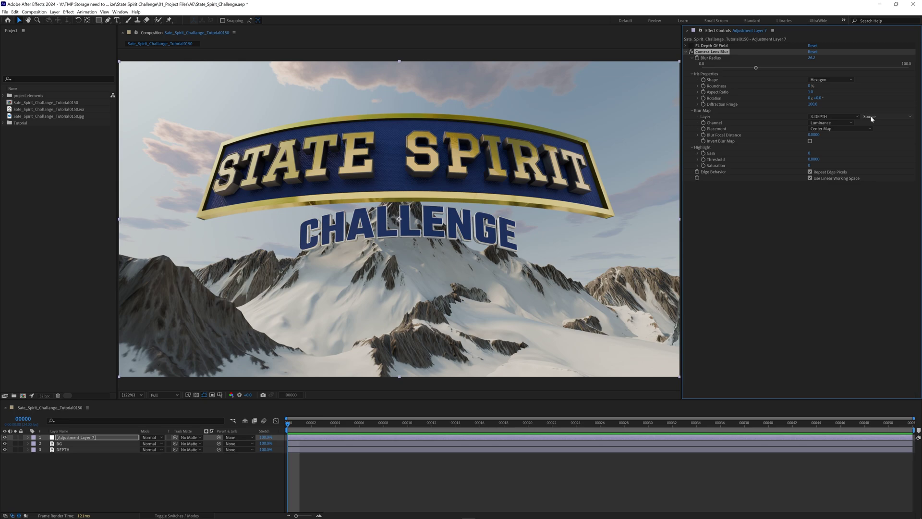
click(886, 116)
click(885, 140)
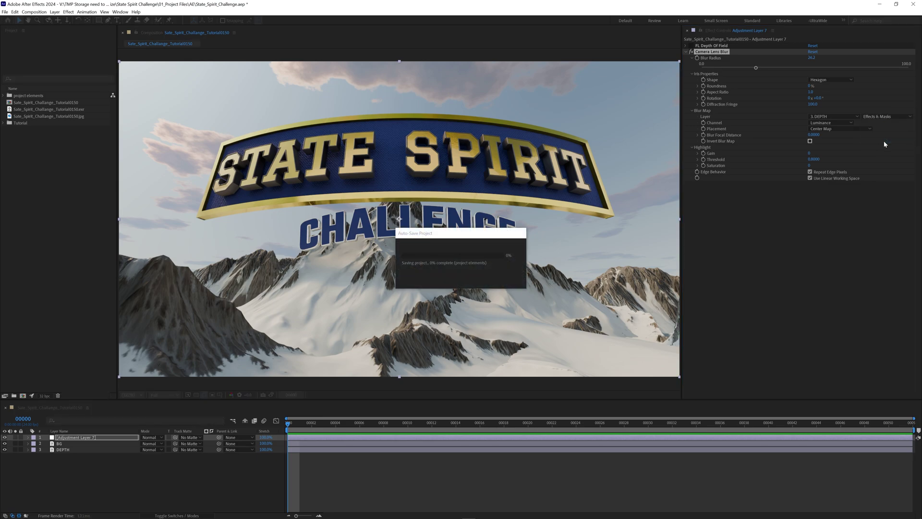
click(698, 136)
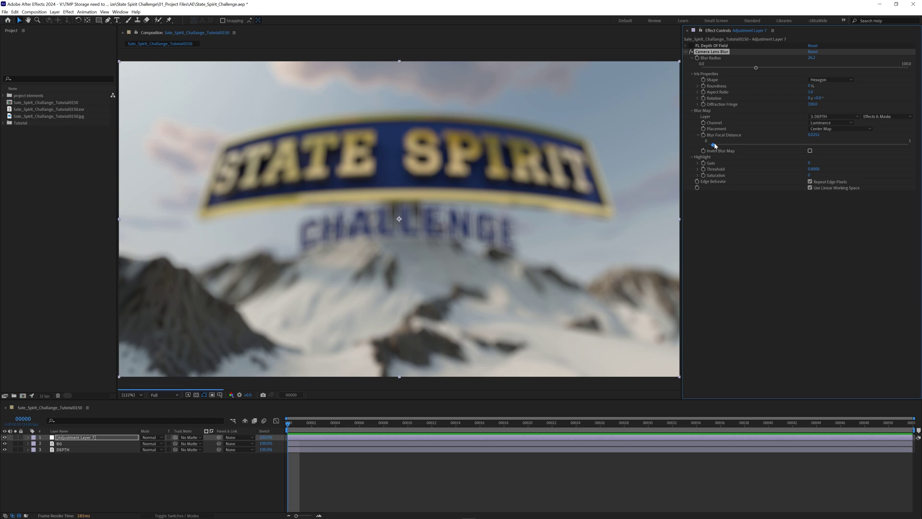
drag(709, 145, 866, 144)
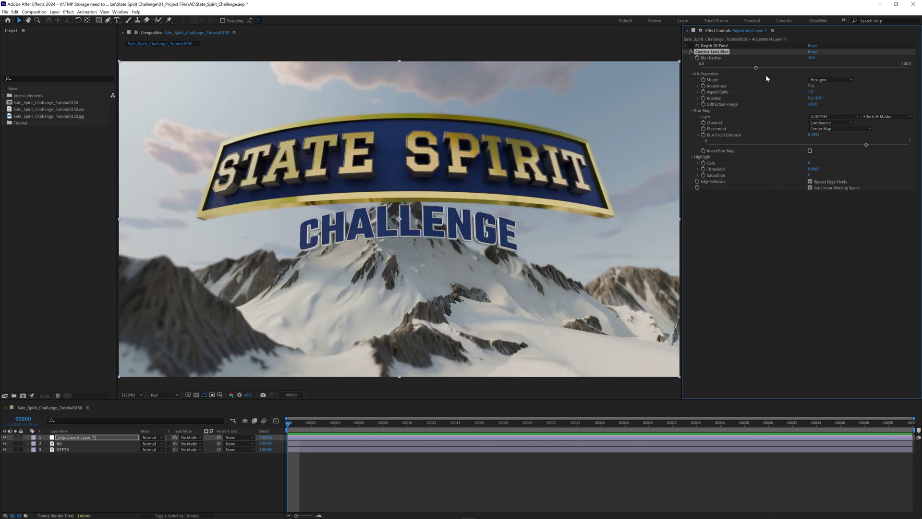
Raise the Camera Lens Blur radius to about 50 and inspect the banner's lower corner against the sky.
drag(755, 68, 807, 68)
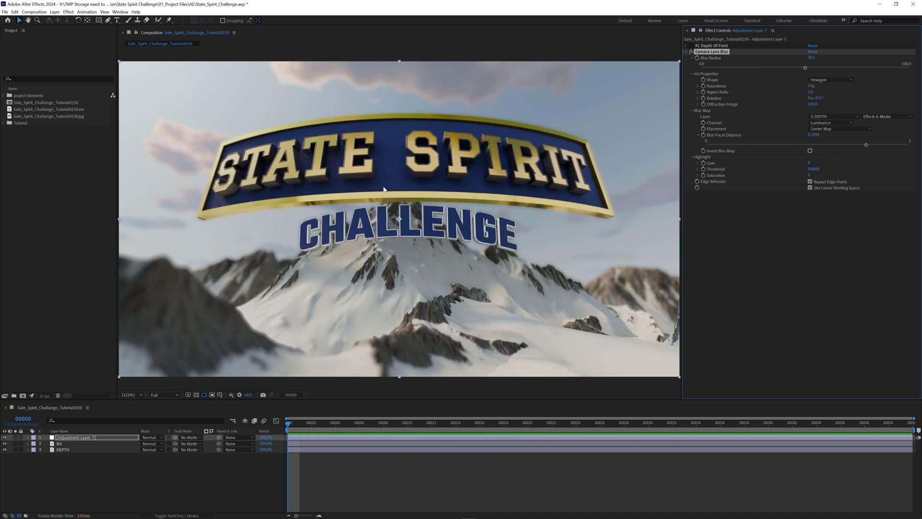
scroll(175, 216, up, 2)
drag(281, 199, 351, 171)
key(v)
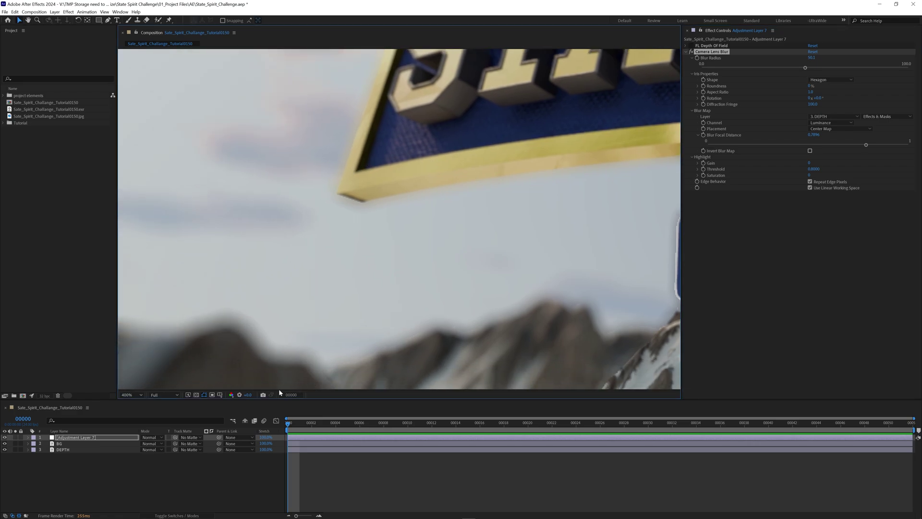
drag(247, 395, 261, 393)
click(240, 395)
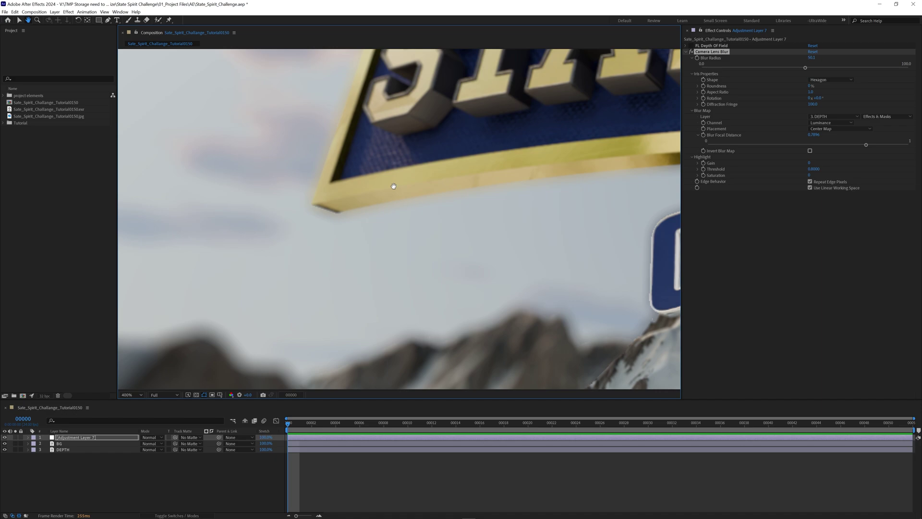
Lower the Camera Lens Blur radius to about 9.4.
drag(805, 68, 723, 70)
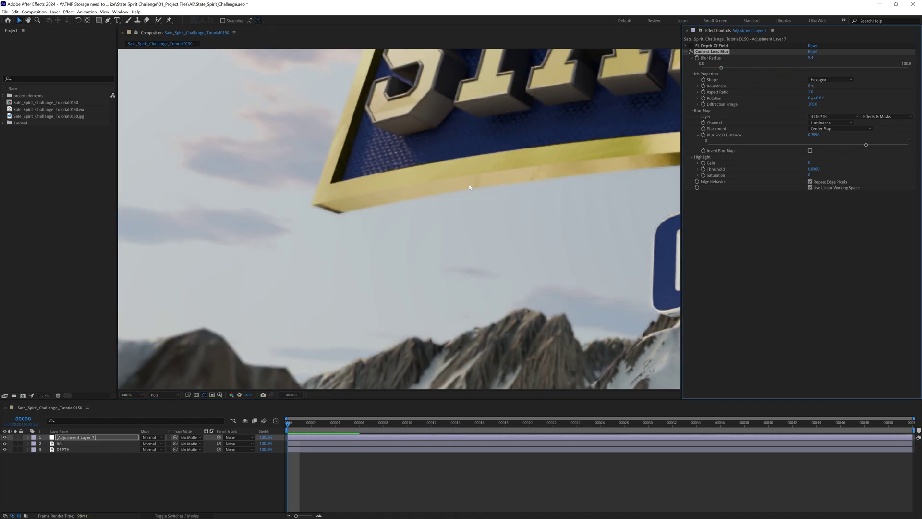
scroll(470, 189, down, 4)
drag(394, 160, 416, 179)
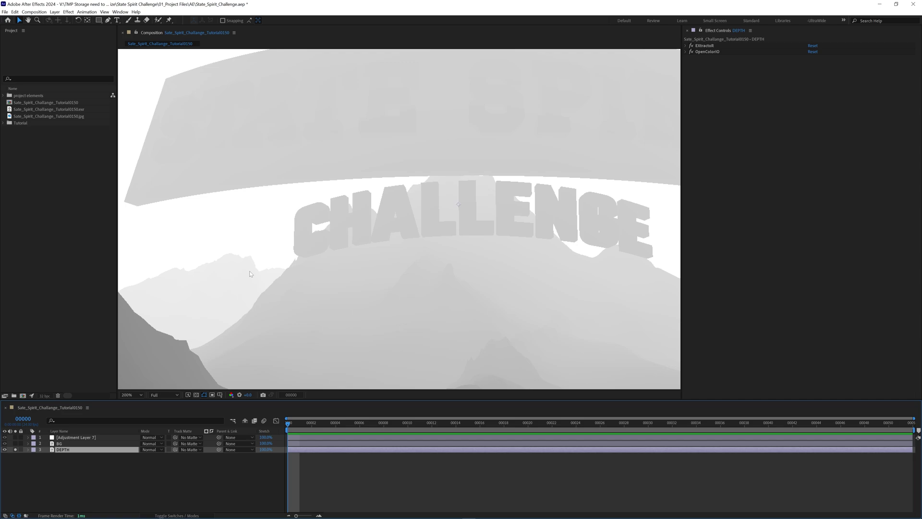
Inspect the jagged edges of the lettering and foreground mountain in the soloed DEPTH layer.
scroll(247, 272, up, 1)
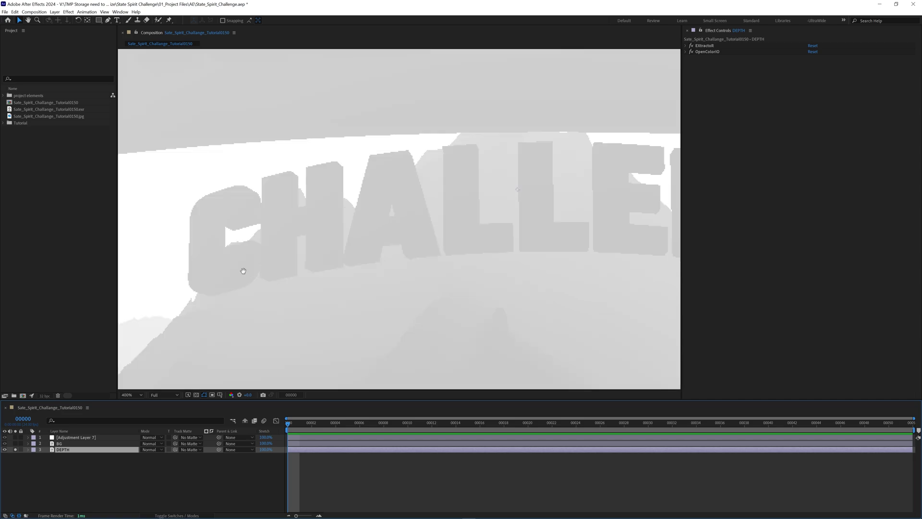
drag(243, 270, 549, 179)
drag(379, 220, 569, 141)
drag(426, 190, 553, 195)
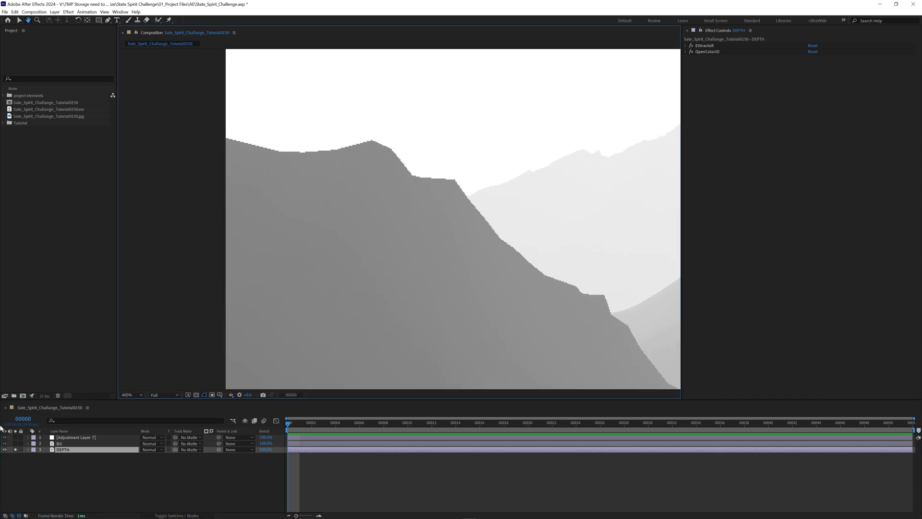
Duplicate the DEPTH layer and rename the lower copy MIST.
key(ctrl+d)
click(63, 456)
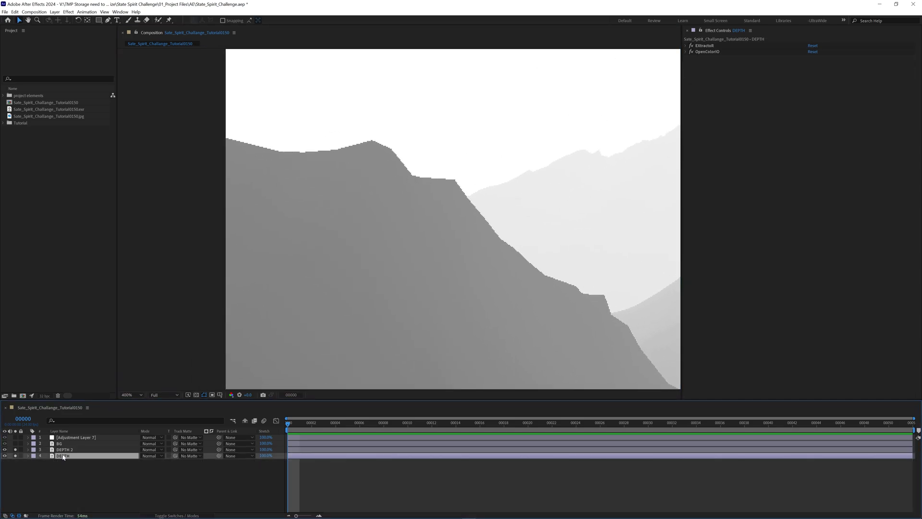
text(MIST)
key(Return)
Set the EXtractoR effect on the MIST layer to extract the ViewLayer.Mist pass.
click(686, 46)
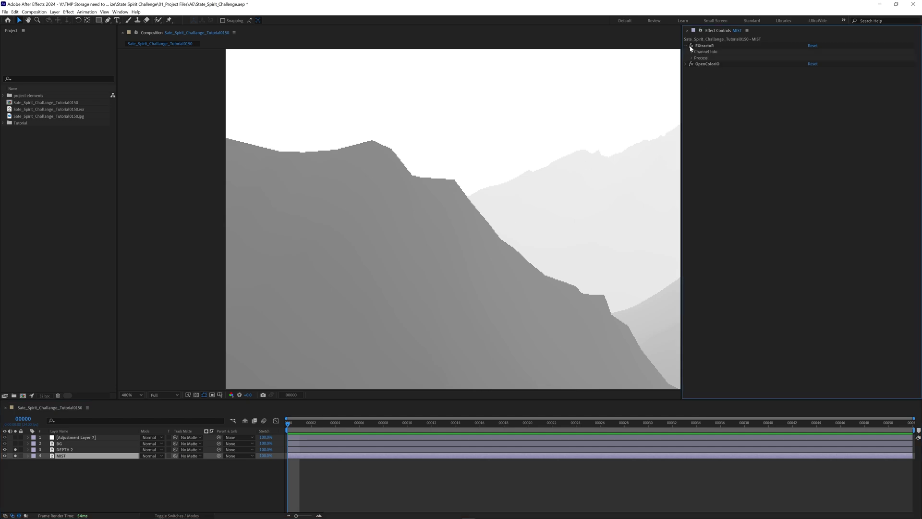
click(692, 52)
click(752, 62)
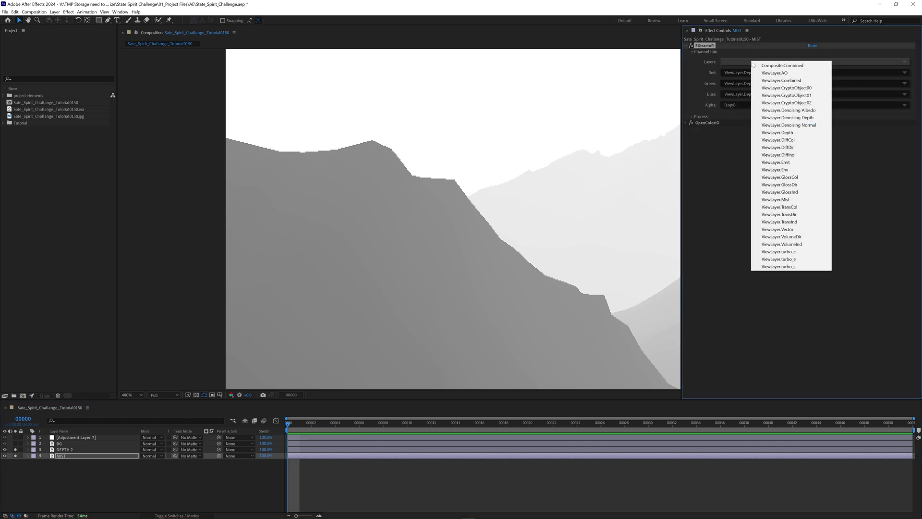
click(778, 200)
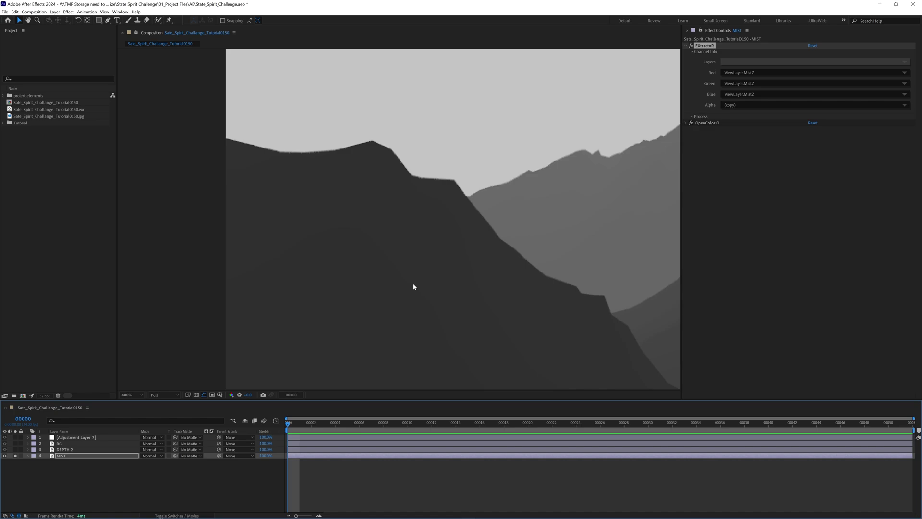
Examine the mist pass's edges around the mountains and CHALLENGE lettering in a maximized composition view.
key(grave)
drag(527, 260, 360, 296)
scroll(410, 253, down, 1)
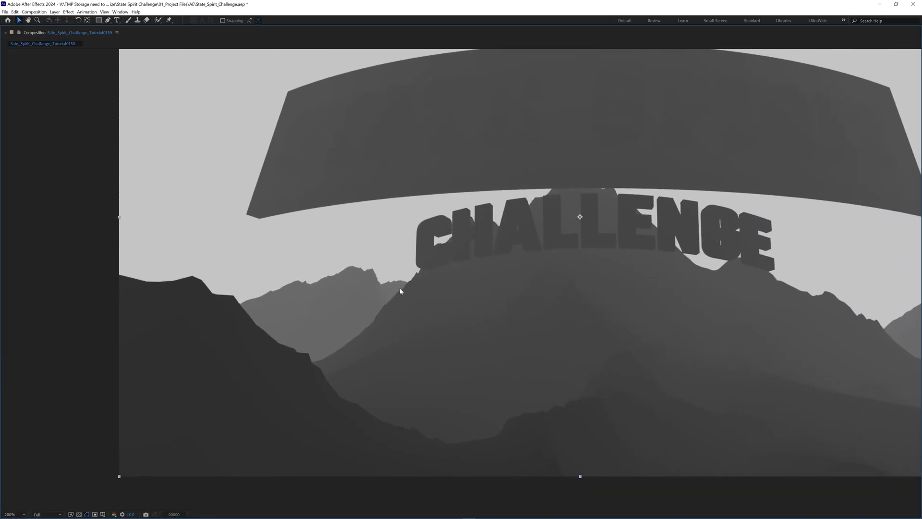
drag(455, 275, 436, 280)
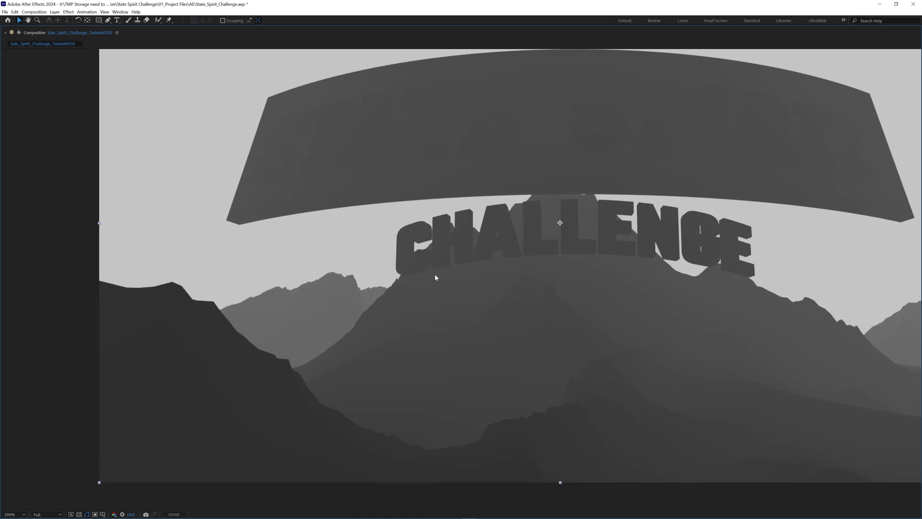
key(grave)
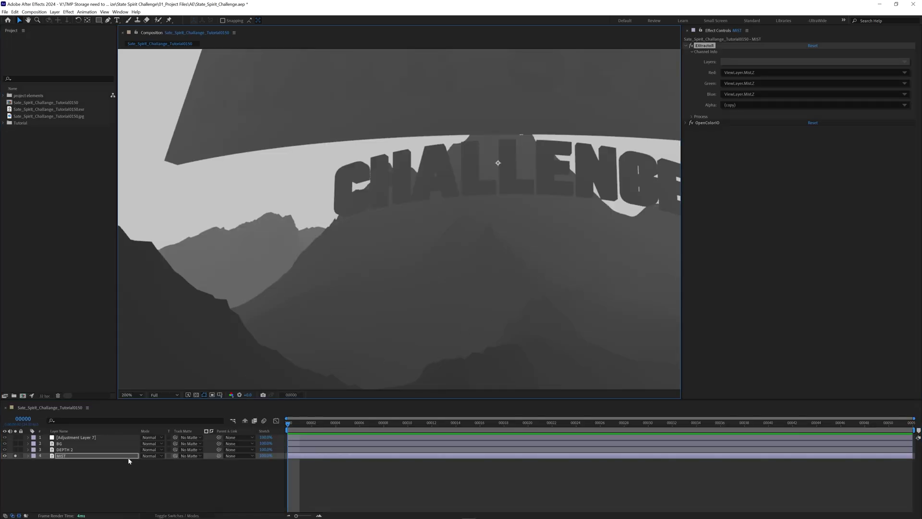
Rename the adjustment layer DOF DEPTH.
click(81, 437)
key(Return)
text(D)
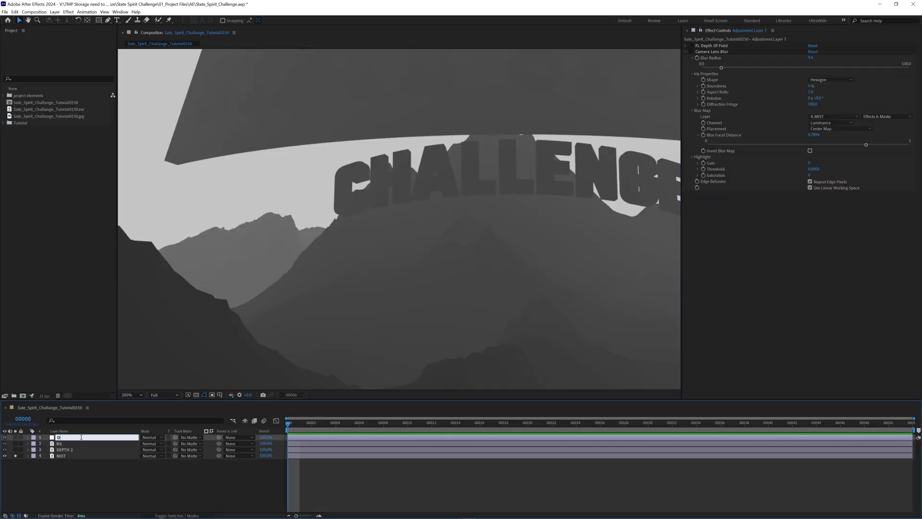
text(PFOF DEPTH)
key(Return)
Duplicate the DOF DEPTH adjustment layer and rename the copy DOF MIST.
key(ctrl+d)
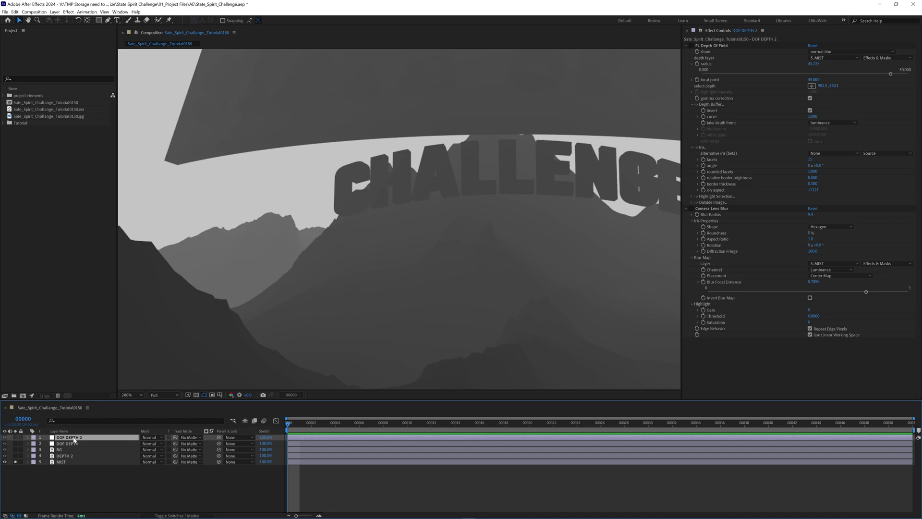
key(Return)
key(Right)
key(BackSpace)
key(BackSpace)
key(BackSpace)
key(BackSpace)
key(BackSpace)
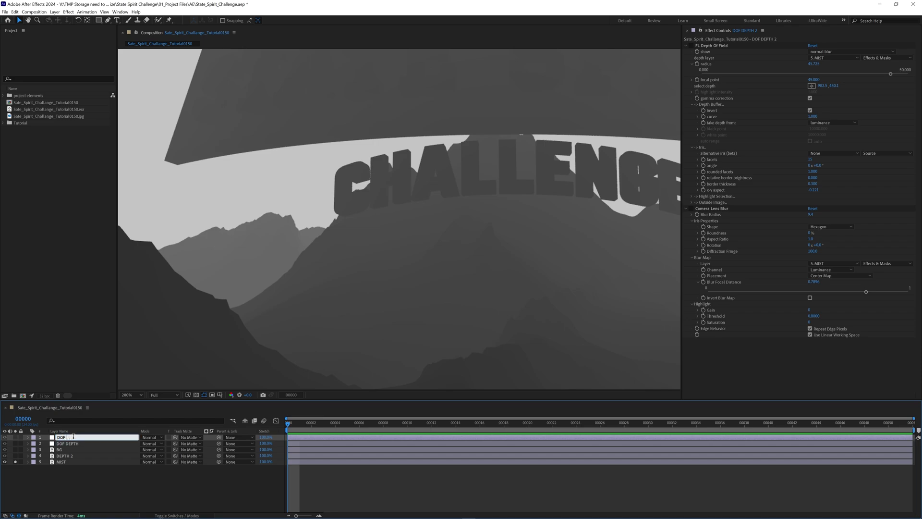
text(MIST)
key(Return)
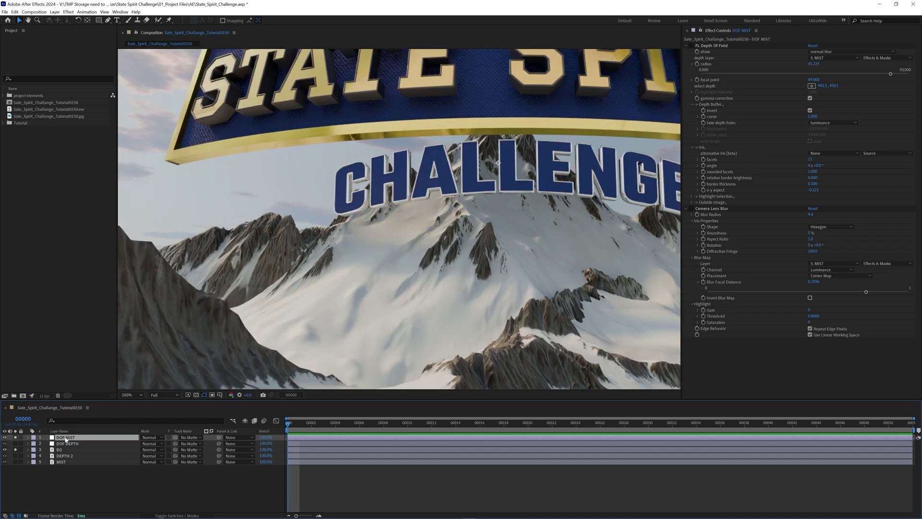
Enable FL Depth Of Field on DOF MIST with MIST as the depth layer and pick its focal point on the STATE SPIRIT banner.
click(686, 209)
click(691, 45)
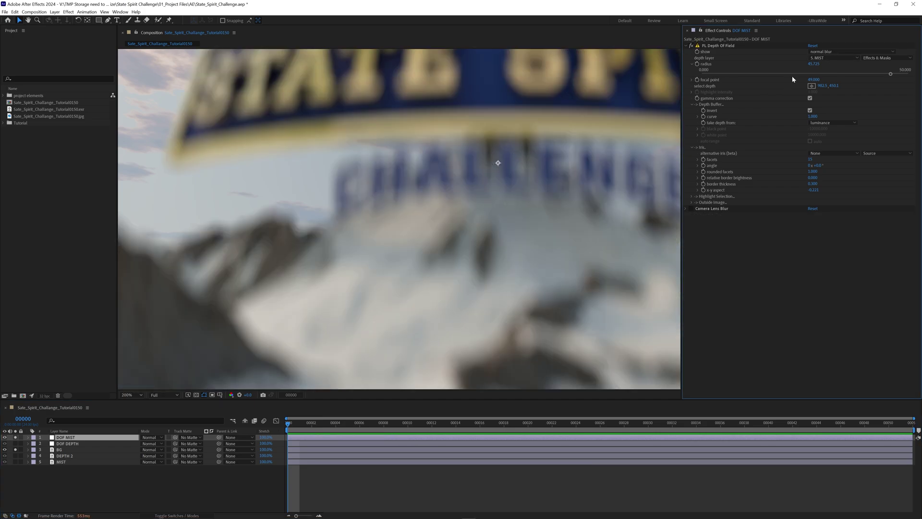
click(834, 57)
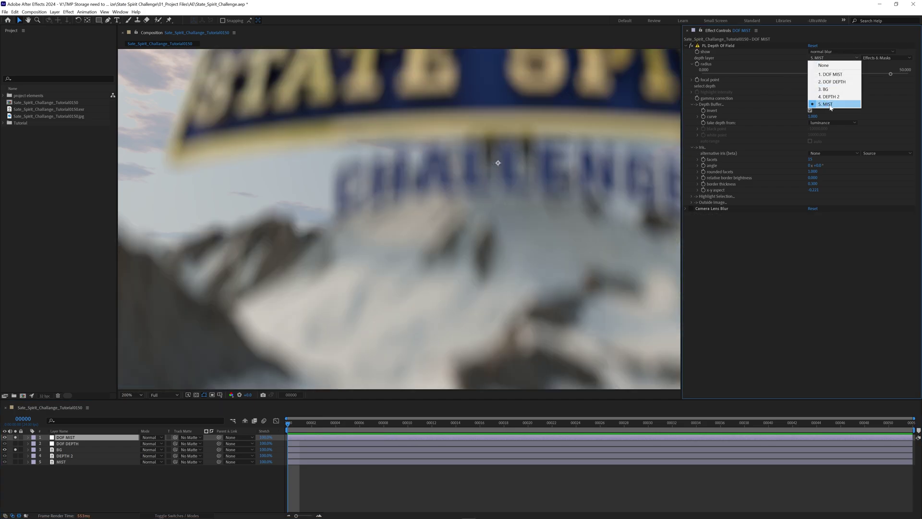
click(831, 104)
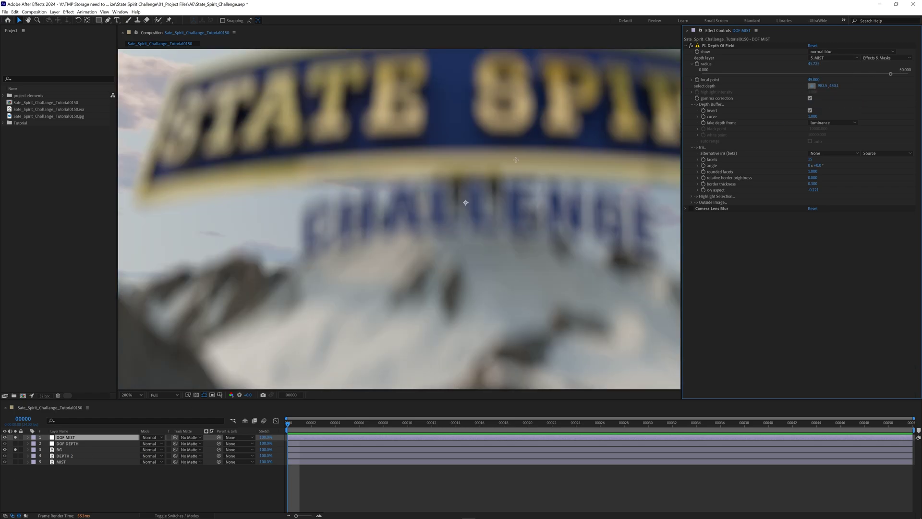
click(812, 86)
click(473, 154)
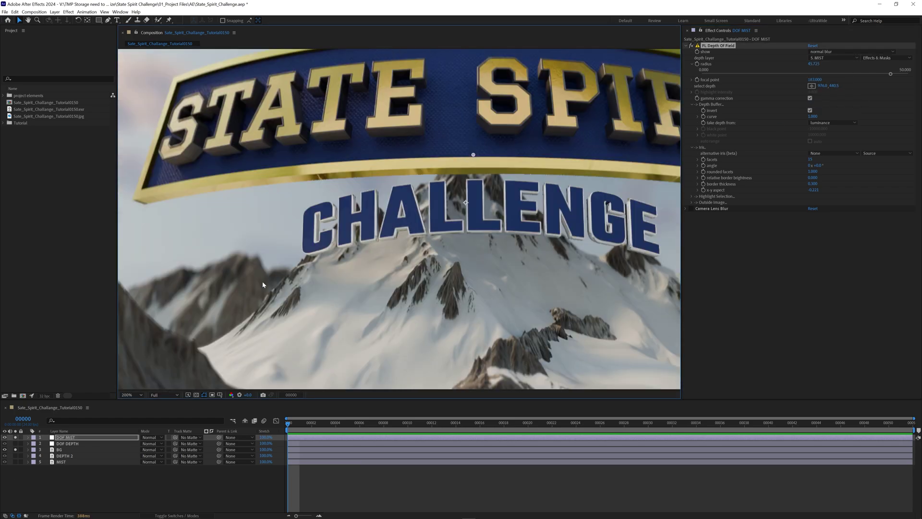
Examine the mountain edges up close with the DOF MIST blur applied.
scroll(500, 190, up, 2)
scroll(423, 200, up, 1)
drag(380, 186, 461, 223)
scroll(459, 224, down, 1)
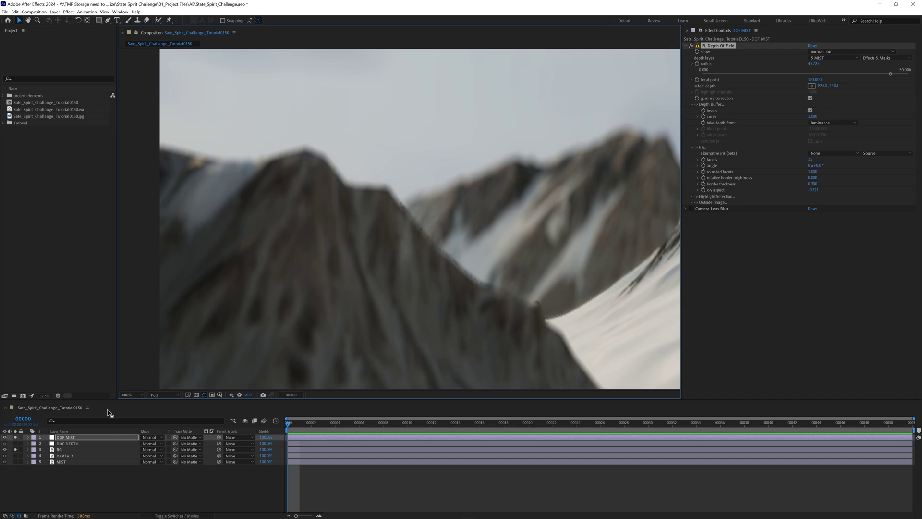
Solo DOF DEPTH instead of DOF MIST and examine its blurred mountain edges in a maximized composition view.
click(15, 443)
click(15, 437)
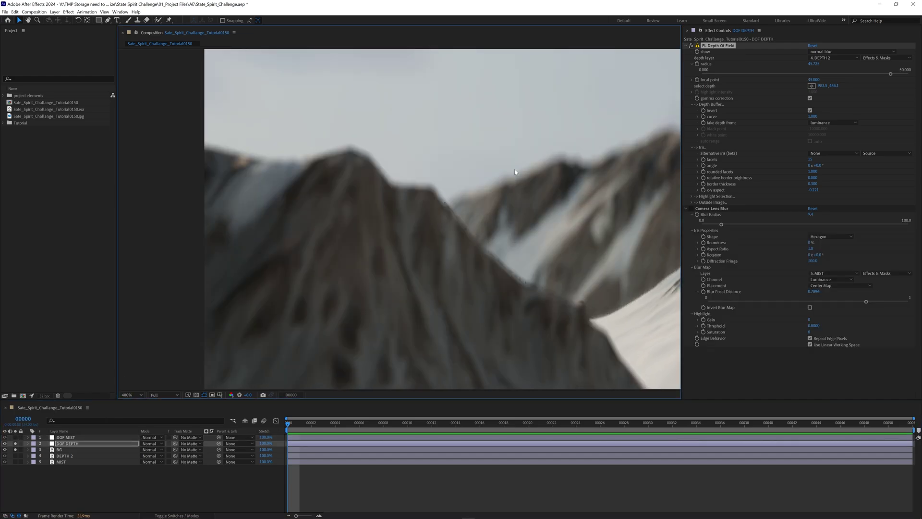
scroll(489, 255, up, 1)
drag(521, 254, 381, 208)
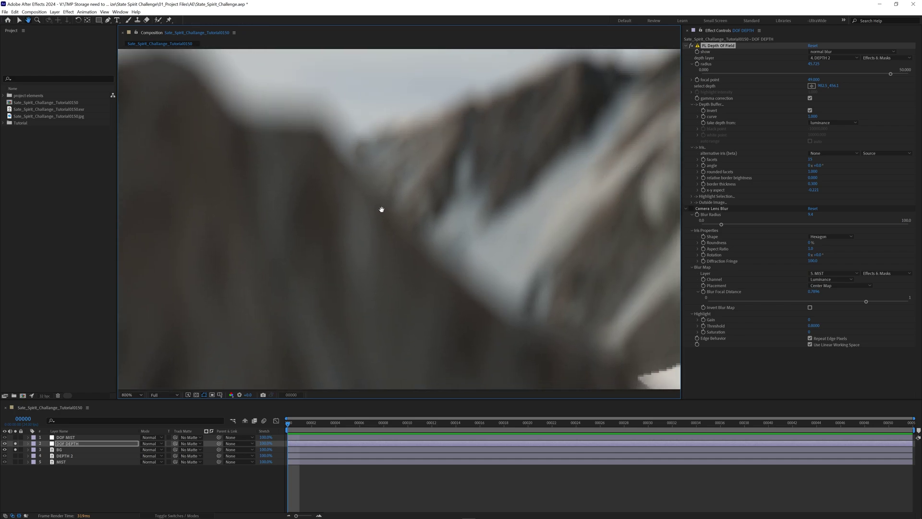
key(grave)
drag(420, 253, 377, 262)
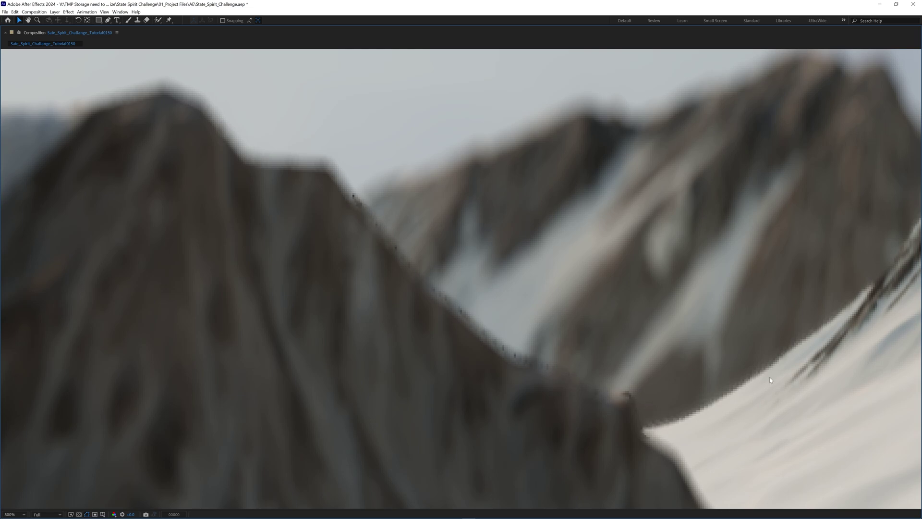
key(ctrl+shift+z)
scroll(363, 220, down, 4)
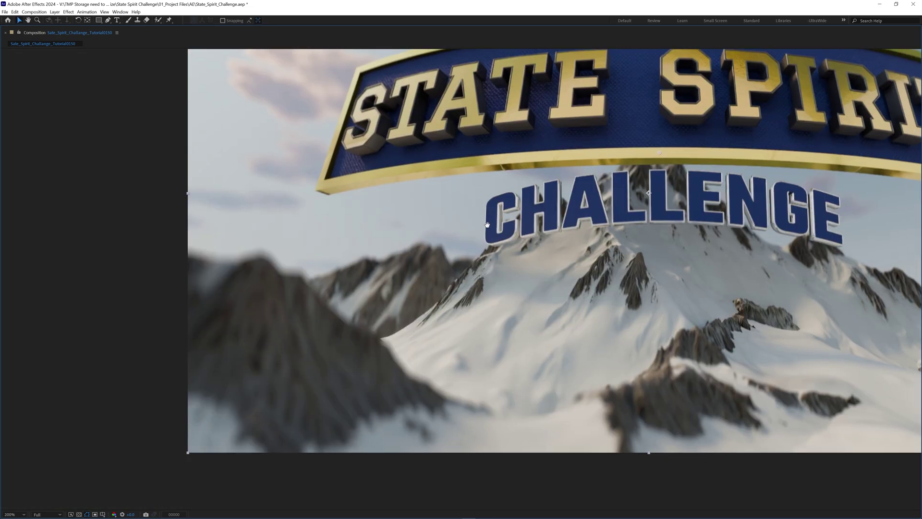
drag(485, 224, 421, 236)
key(grave)
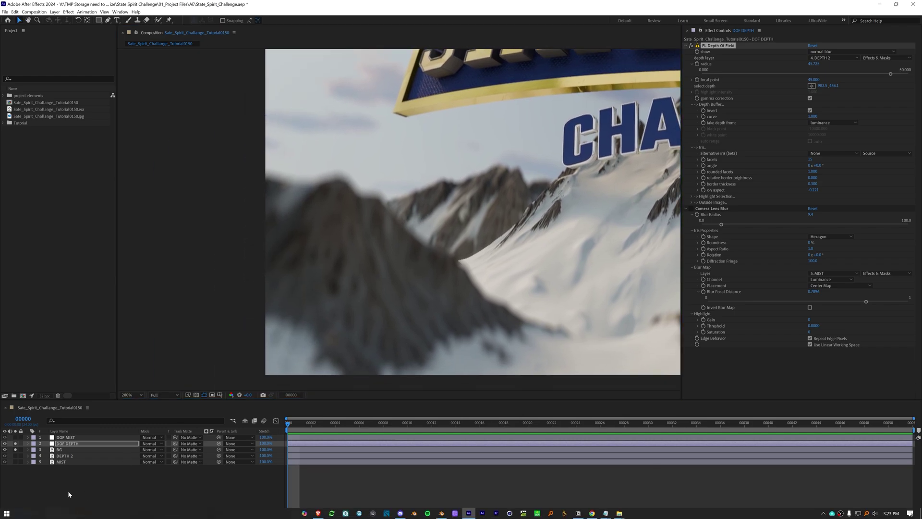
Compare the mountain edges in the soloed MIST pass with those in the DEPTH 2 pass.
click(16, 462)
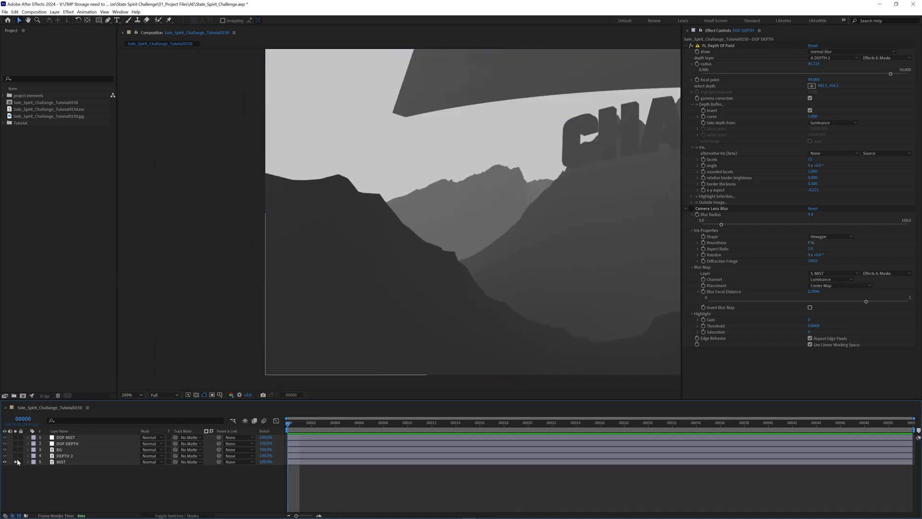
scroll(455, 271, up, 2)
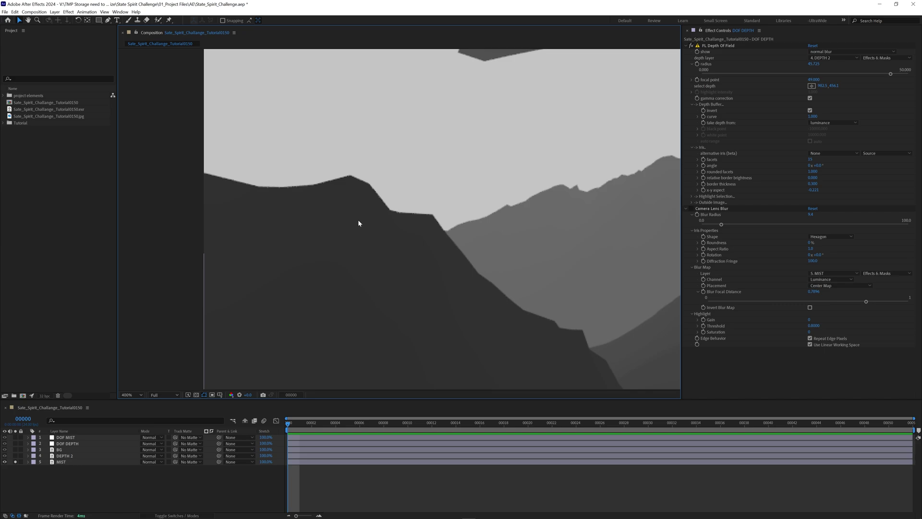
click(16, 456)
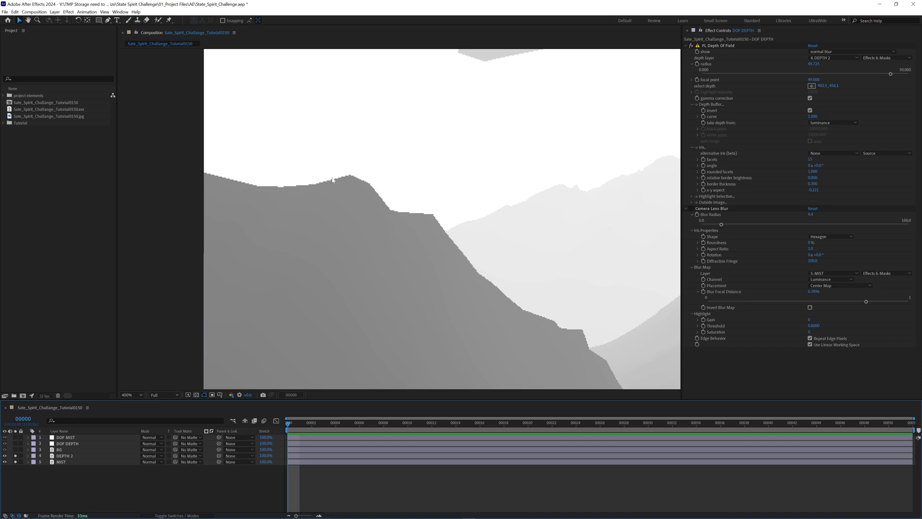
scroll(343, 177, up, 3)
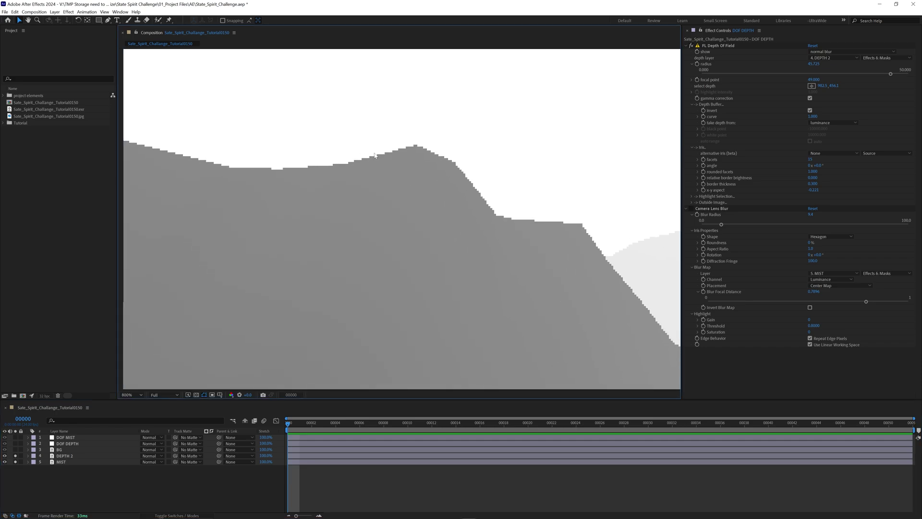
click(15, 455)
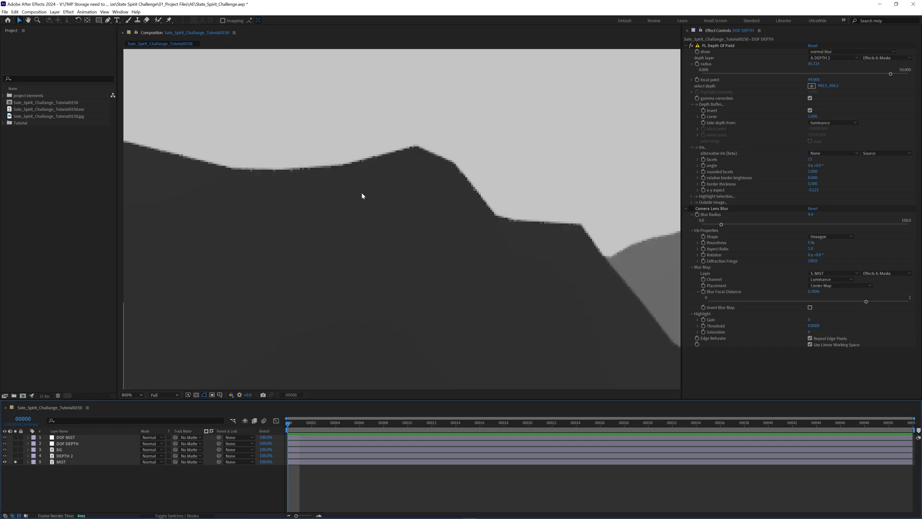
scroll(419, 193, down, 4)
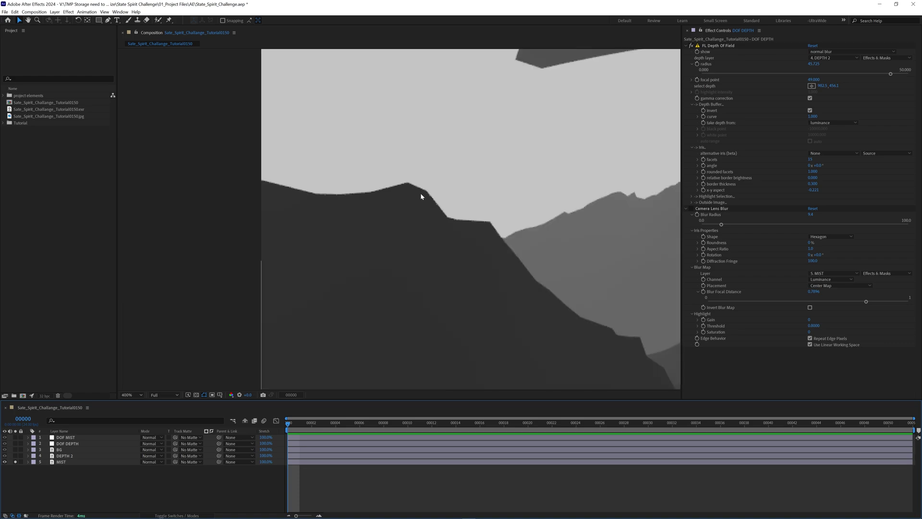
drag(372, 192, 335, 192)
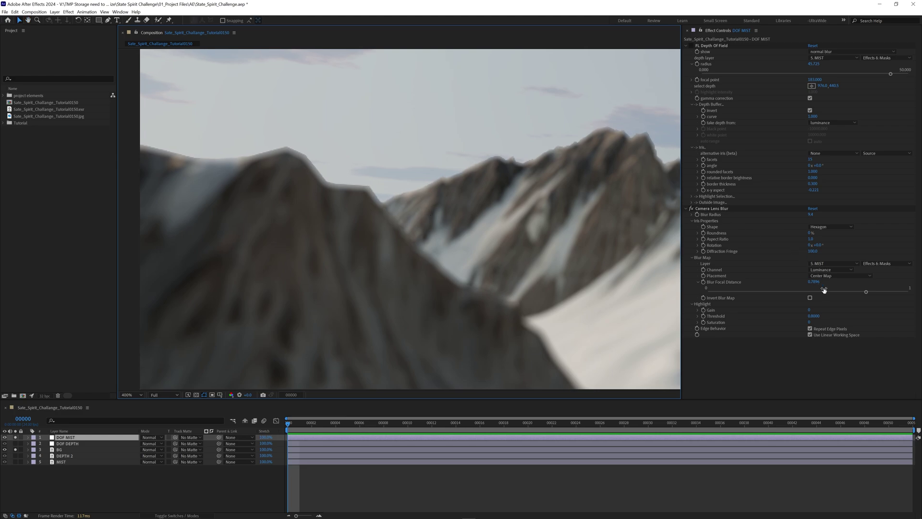
Set the Camera Lens Blur's Blur Focal Distance on DOF MIST to about 0.777.
drag(866, 291, 864, 292)
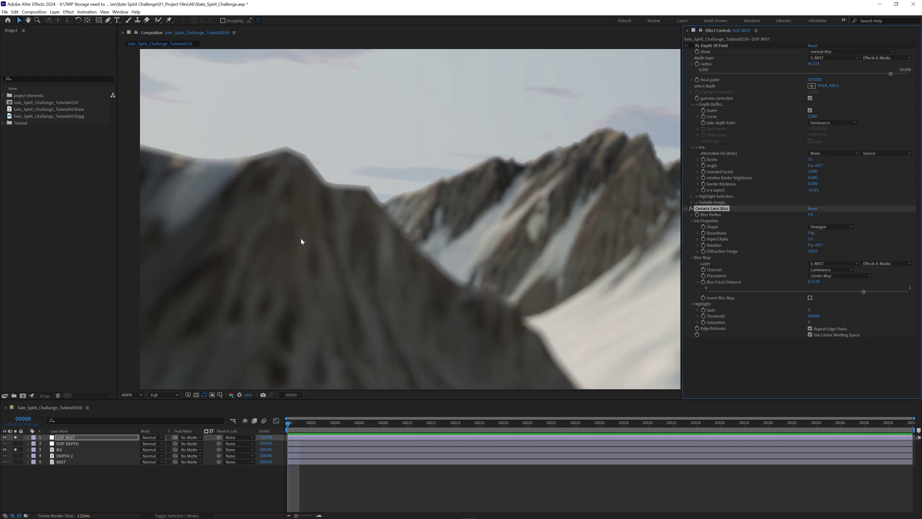
Solo DOF DEPTH and examine its Camera Lens Blur result around the mountains and lettering, up close and across the full frame.
click(16, 444)
click(68, 444)
drag(329, 229, 369, 250)
key(grave)
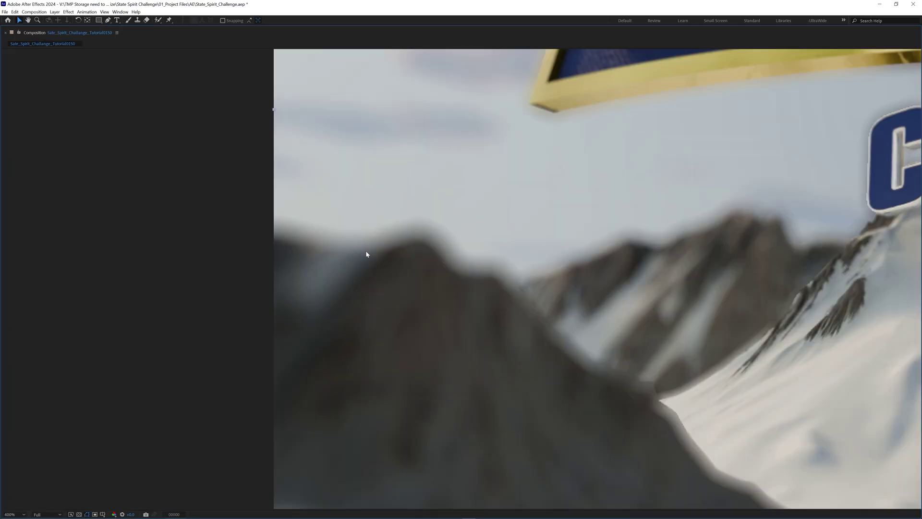
drag(467, 293, 359, 268)
key(grave)
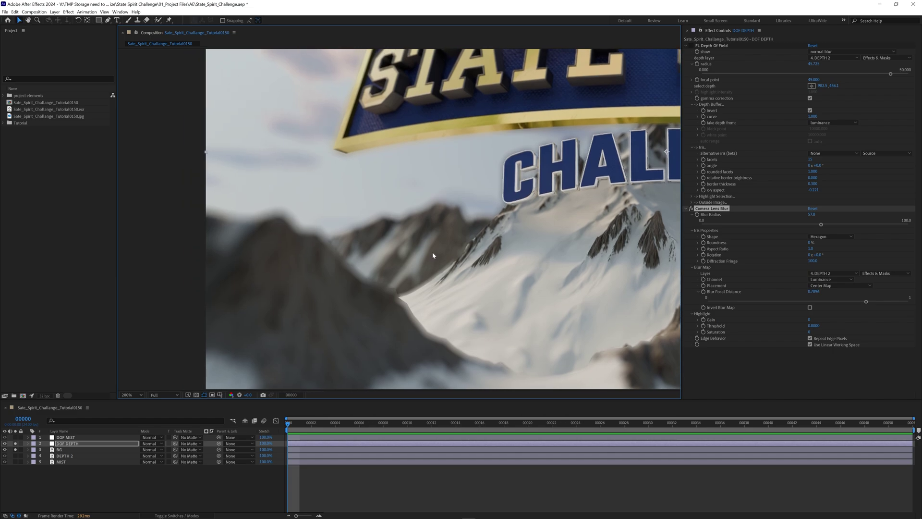
scroll(433, 254, down, 2)
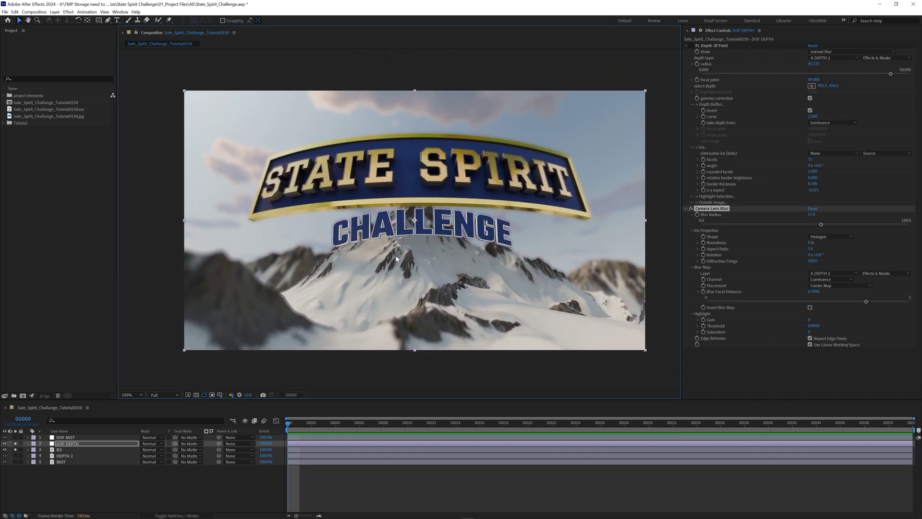